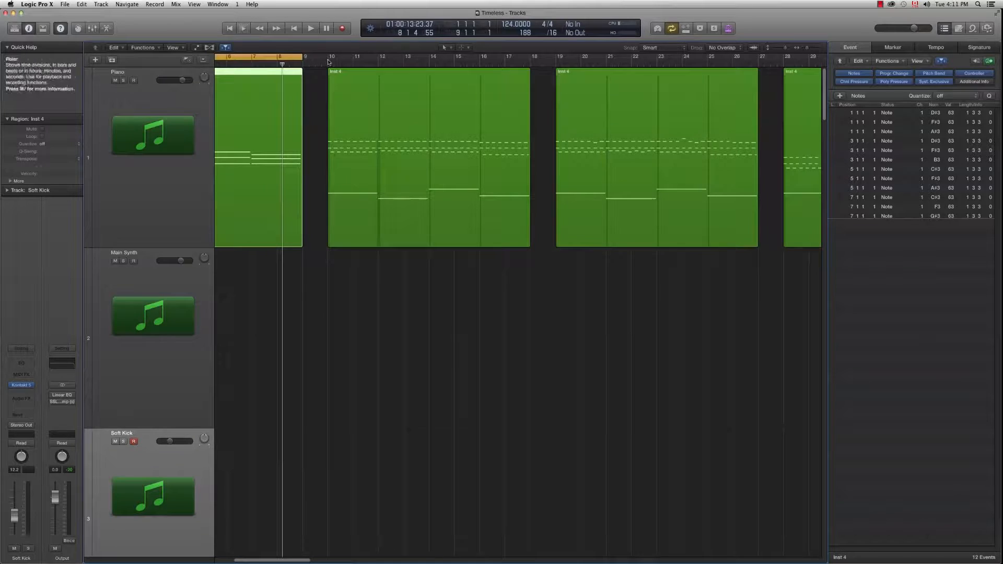
Step: Drag the cycle range across bars 10–18, over the second Inst 4 region on Piano
drag(329, 59, 530, 59)
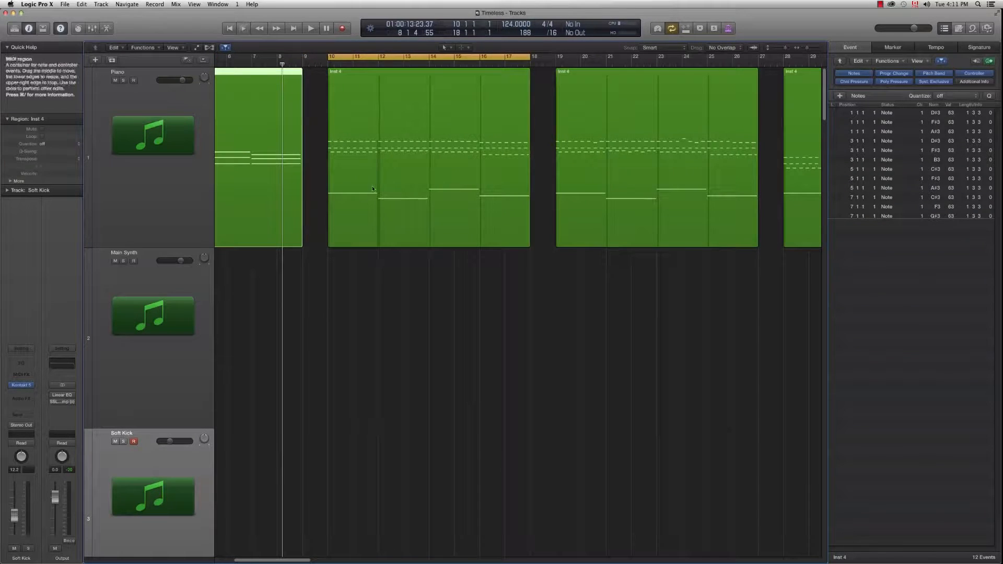
Step: Open the bars 10–18 Inst 4 region in the piano roll and play the loop
click(347, 197)
double_click(362, 221)
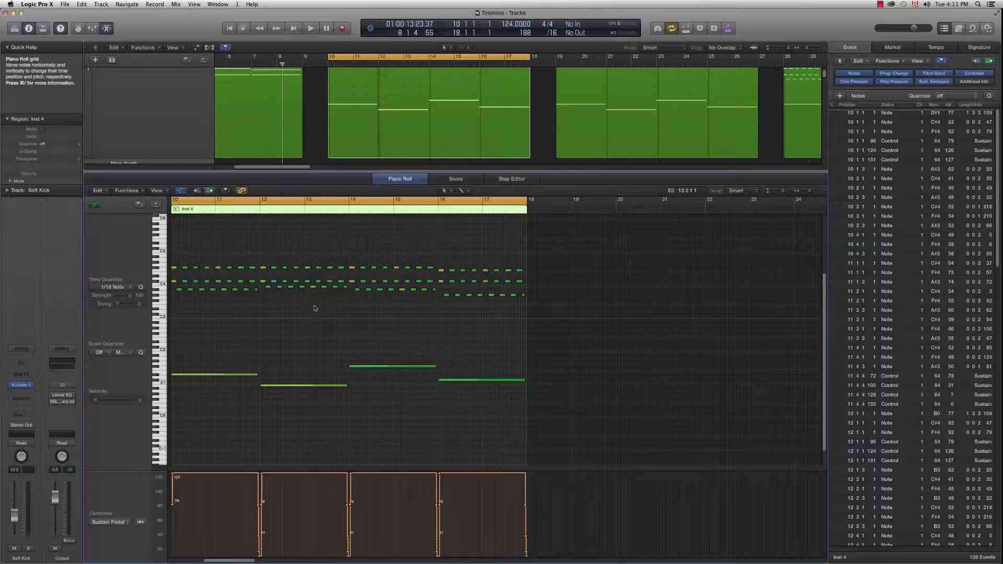
key(space)
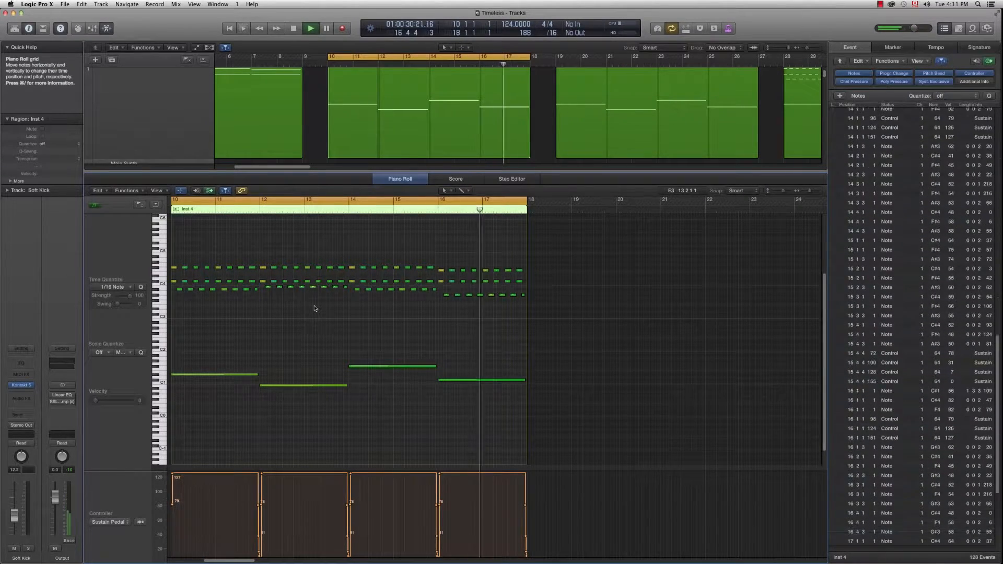
Step: Stop playback, enlarge the tracks area, and move the loop range to bars 19–27
key(space)
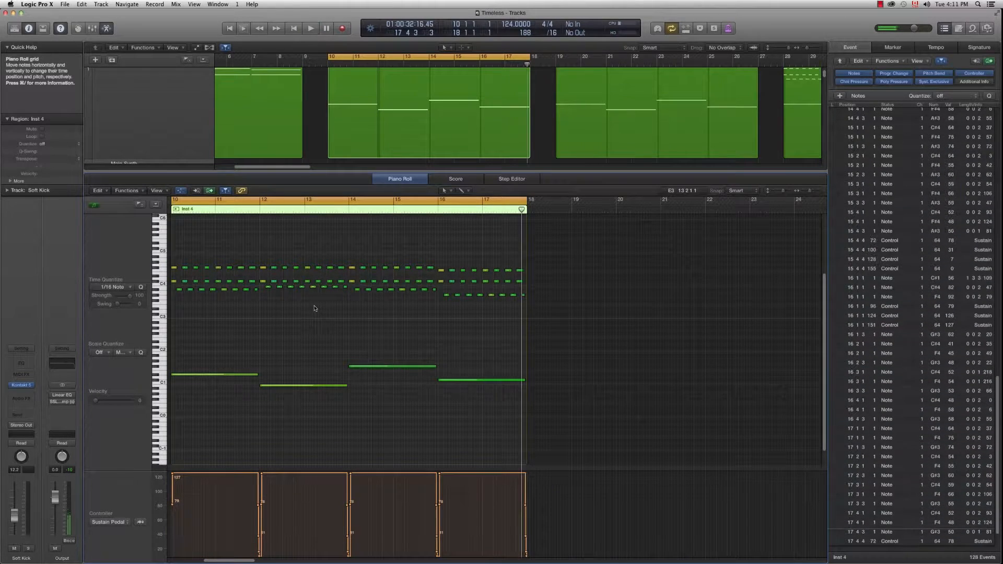
drag(452, 197, 452, 346)
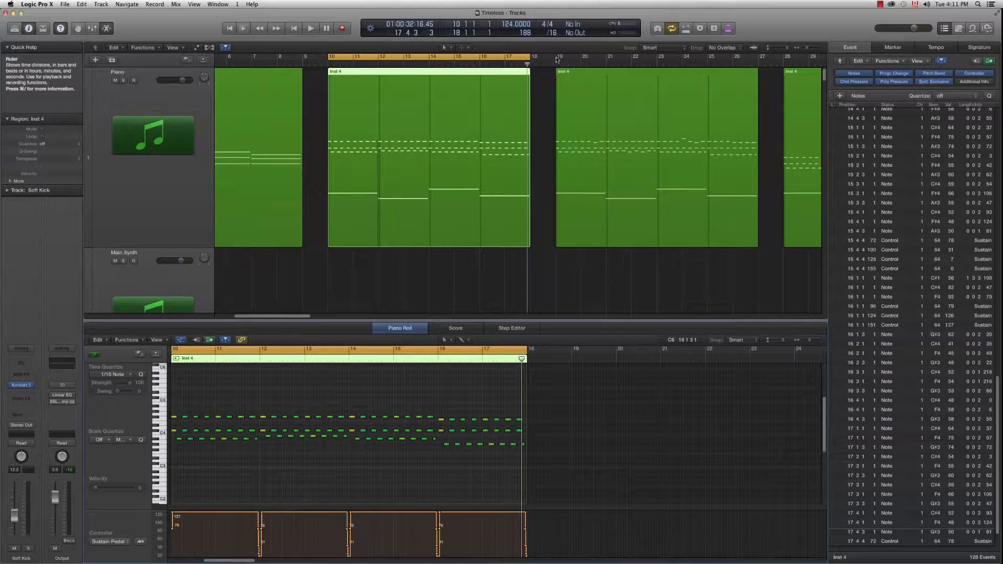
drag(557, 59, 762, 60)
Step: Show the bars 19–27 Inst 4 notes in an enlarged piano roll and play them through
click(661, 149)
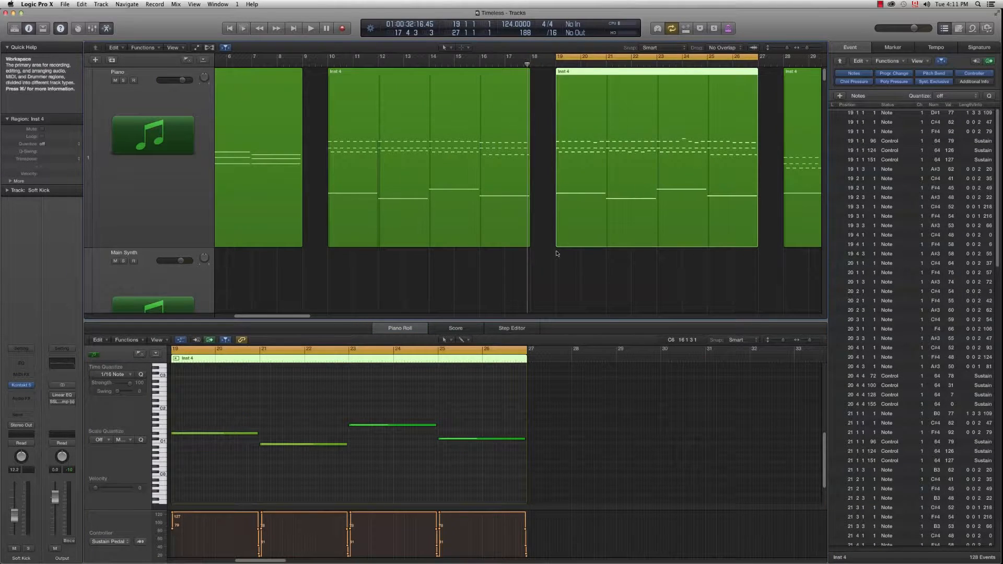
drag(482, 320, 470, 170)
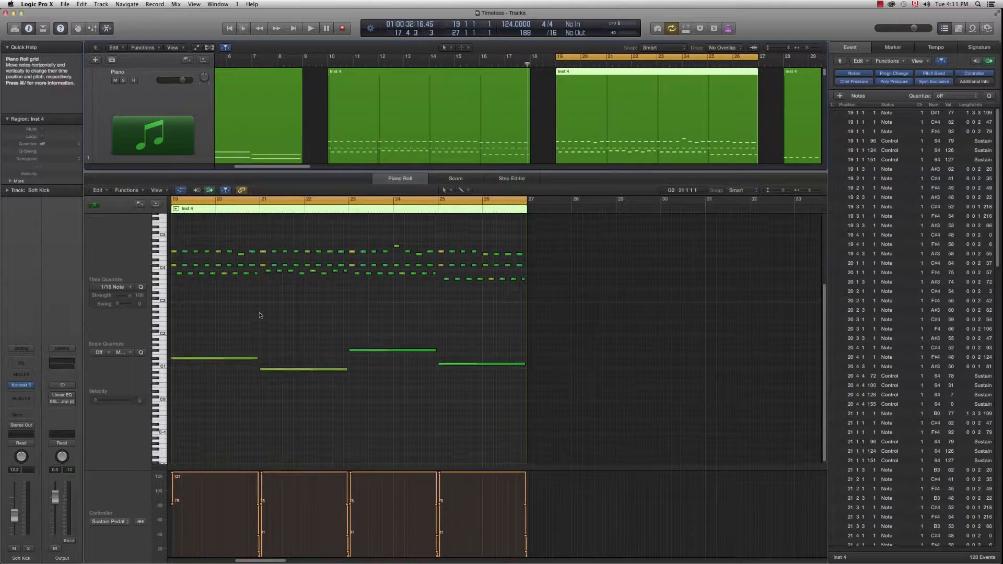
scroll(260, 312, up, 1)
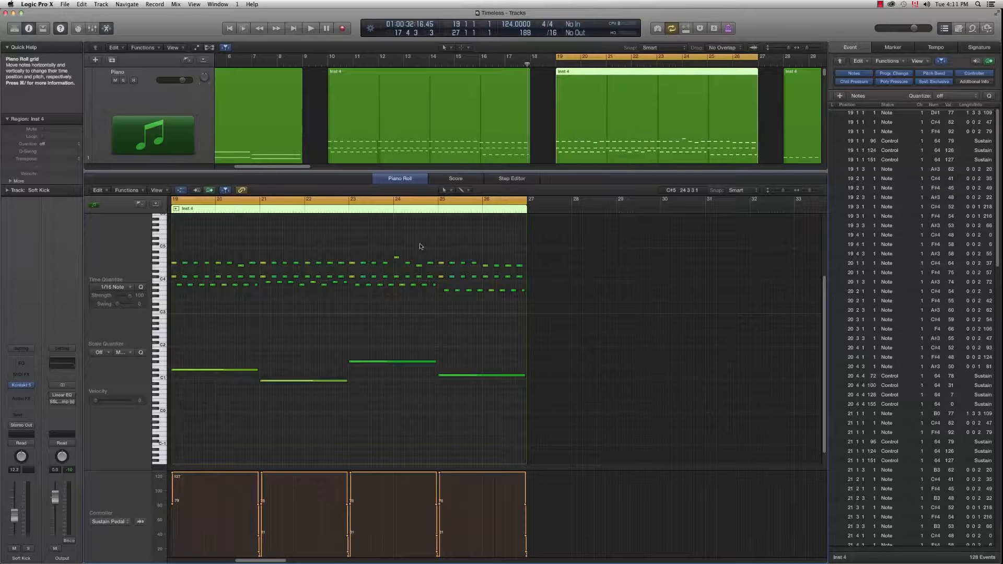
key(space)
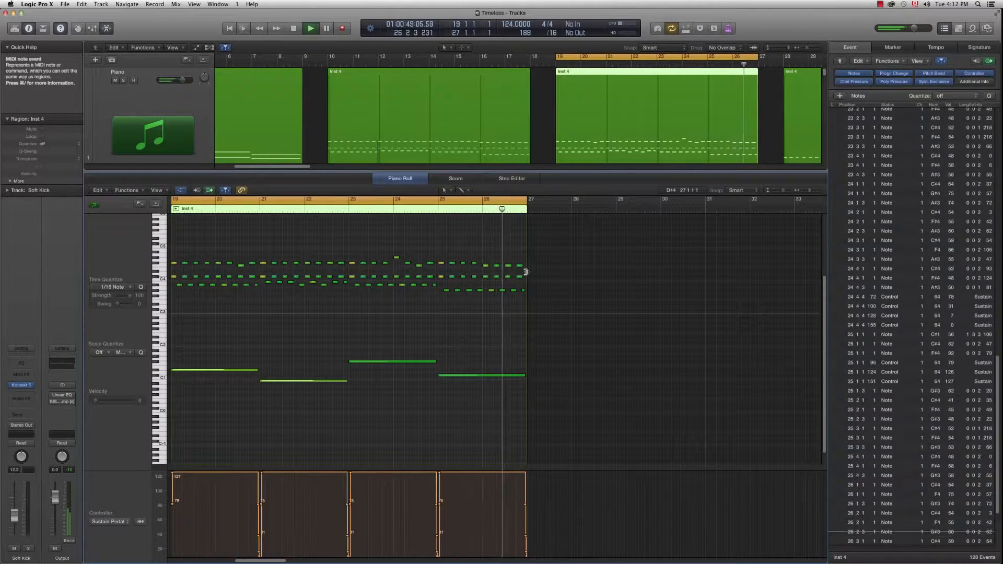
key(space)
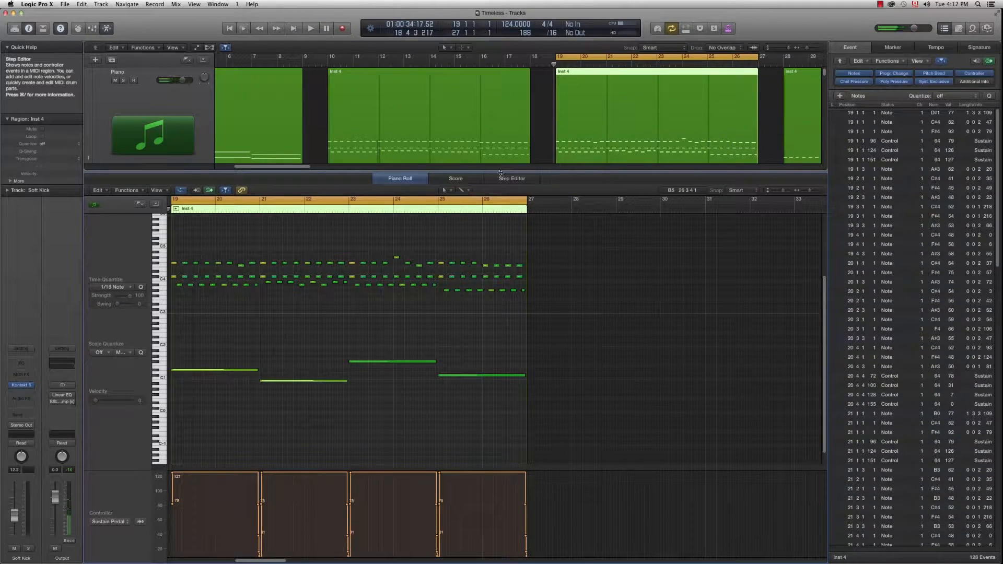
Step: Close the piano roll and deselect the Inst 4 region
key(e)
click(524, 300)
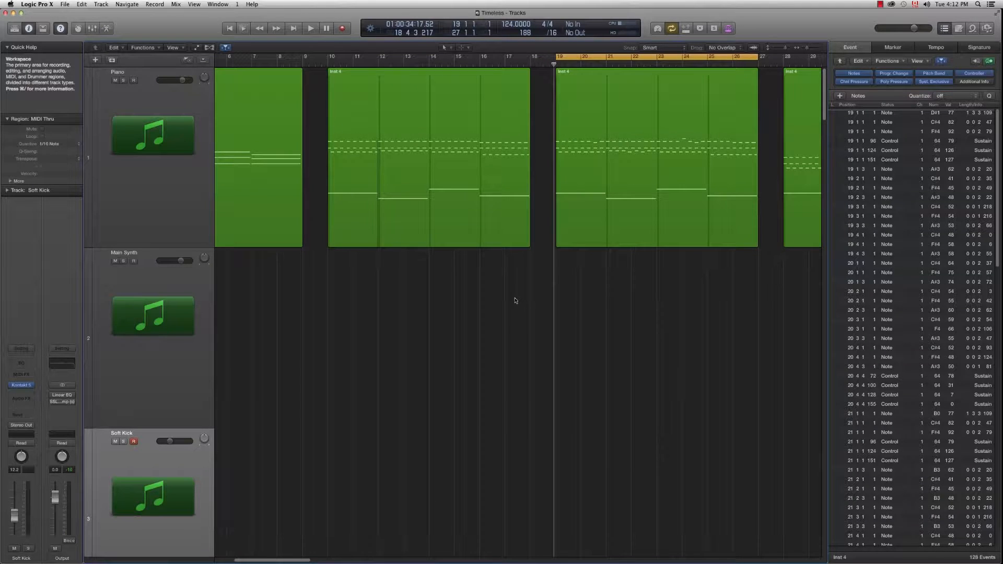
drag(288, 560, 318, 560)
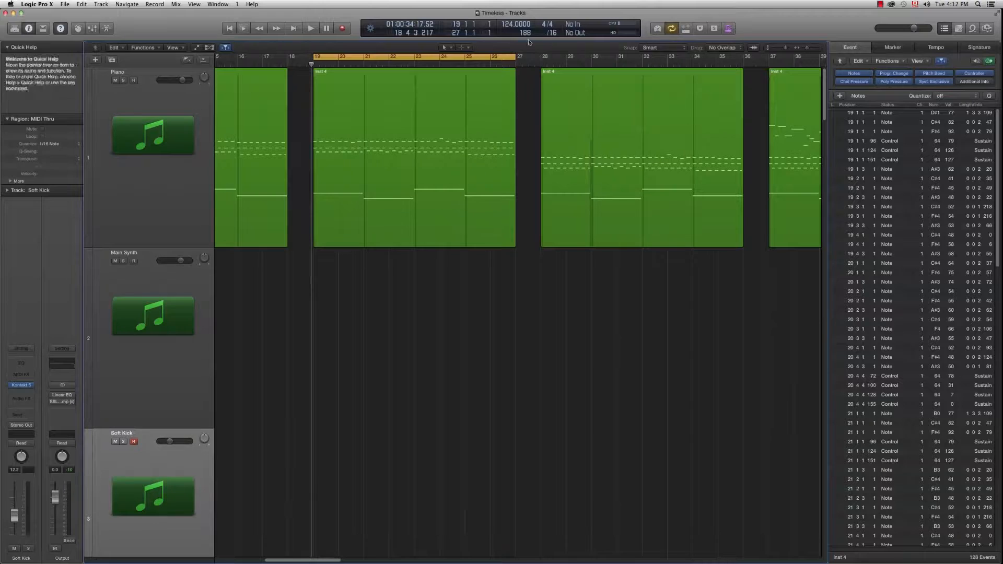
Step: Loop bars 28–36 and play that section from bar 28, then stop
drag(542, 62, 743, 62)
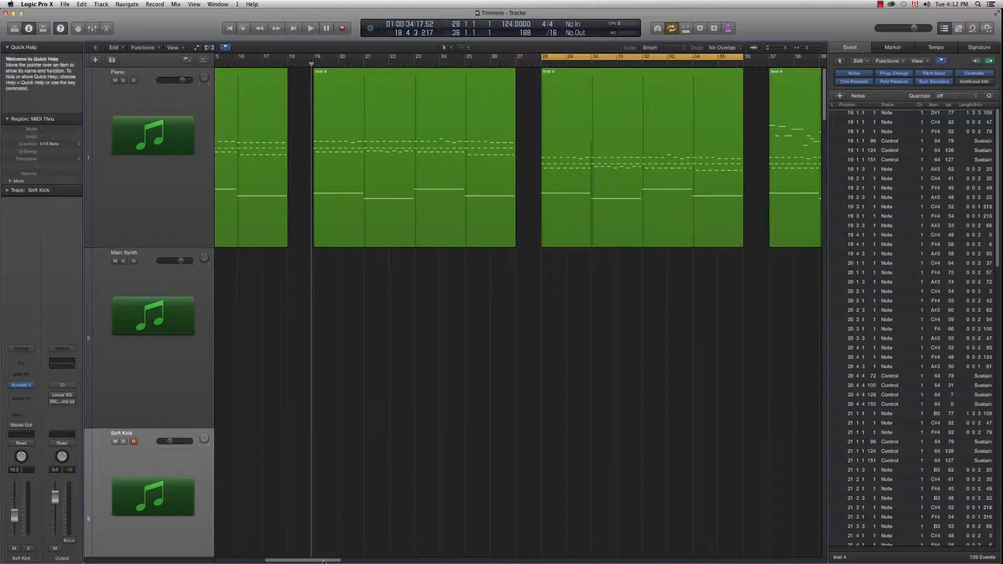
drag(324, 561, 340, 561)
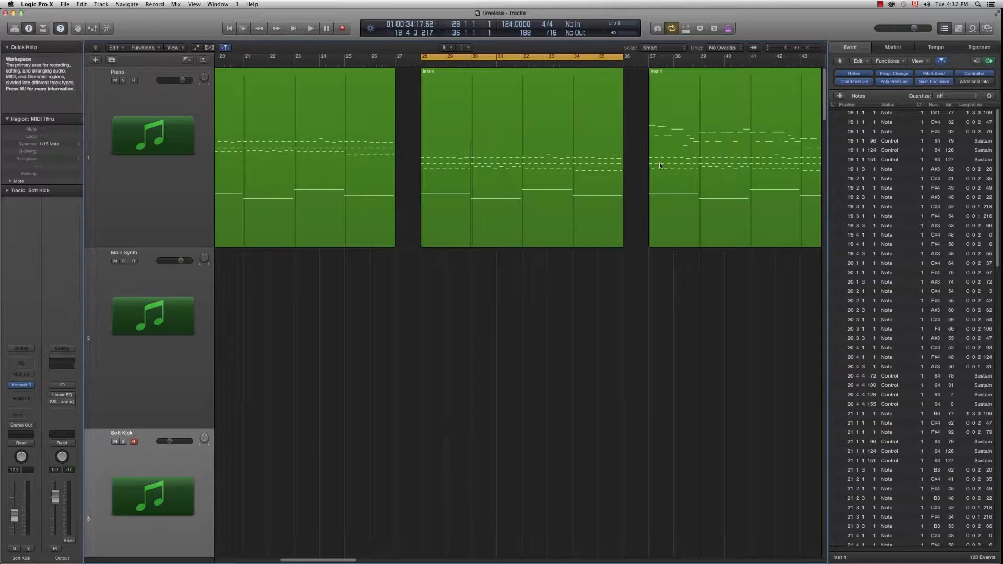
key(space)
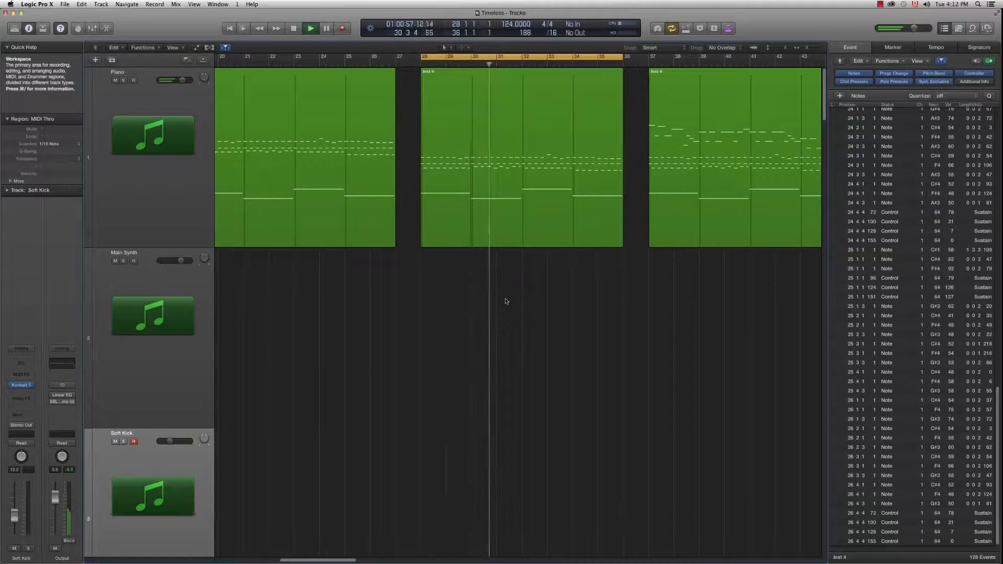
key(space)
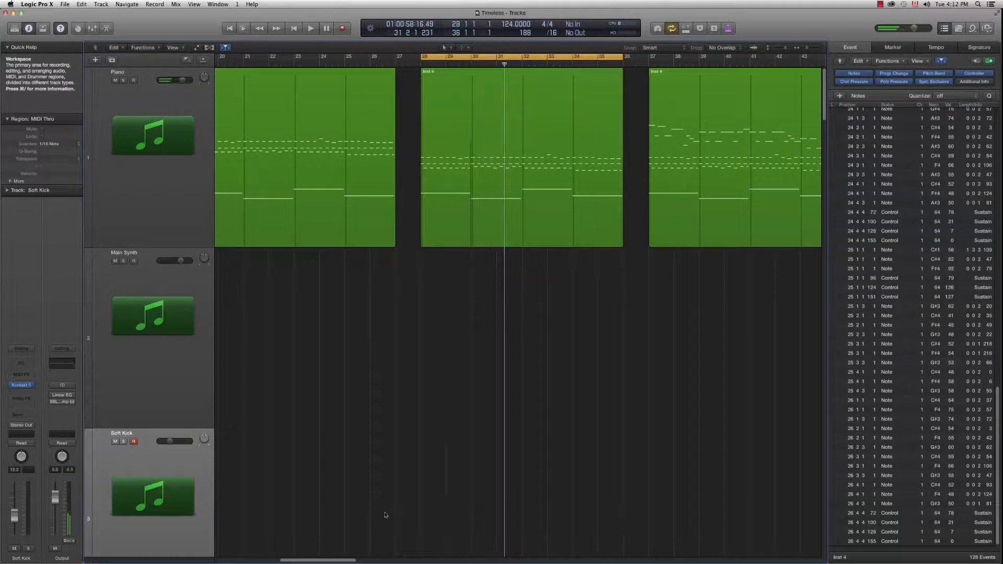
scroll(418, 434, right, 8)
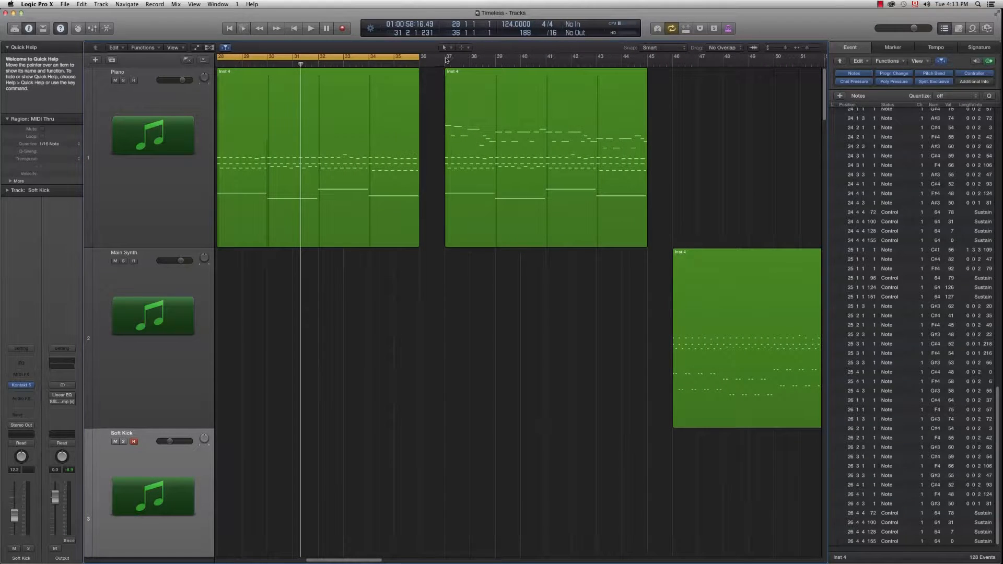
Step: Move the cycle range to bars 37–45 and start playing that section
drag(449, 60, 634, 63)
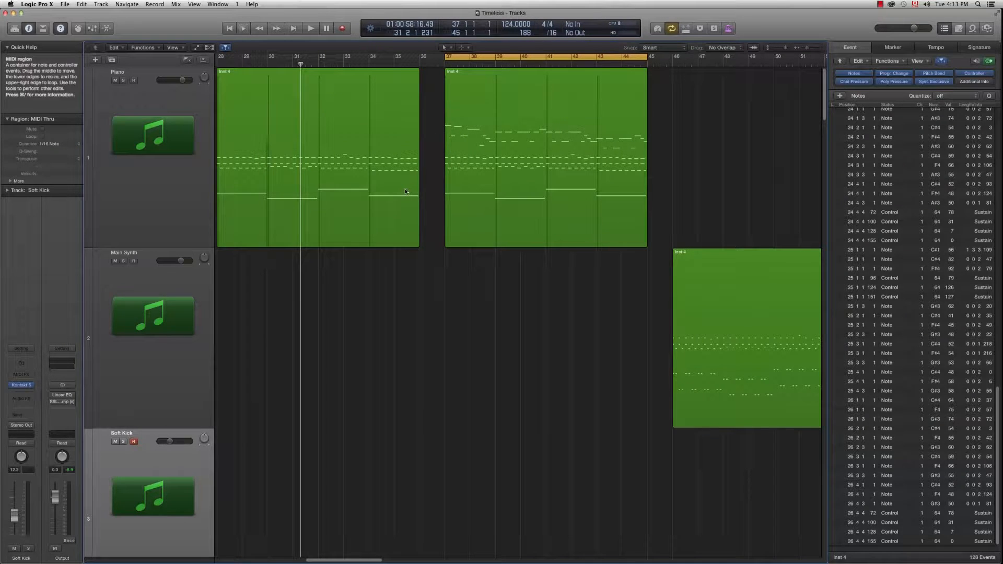
key(space)
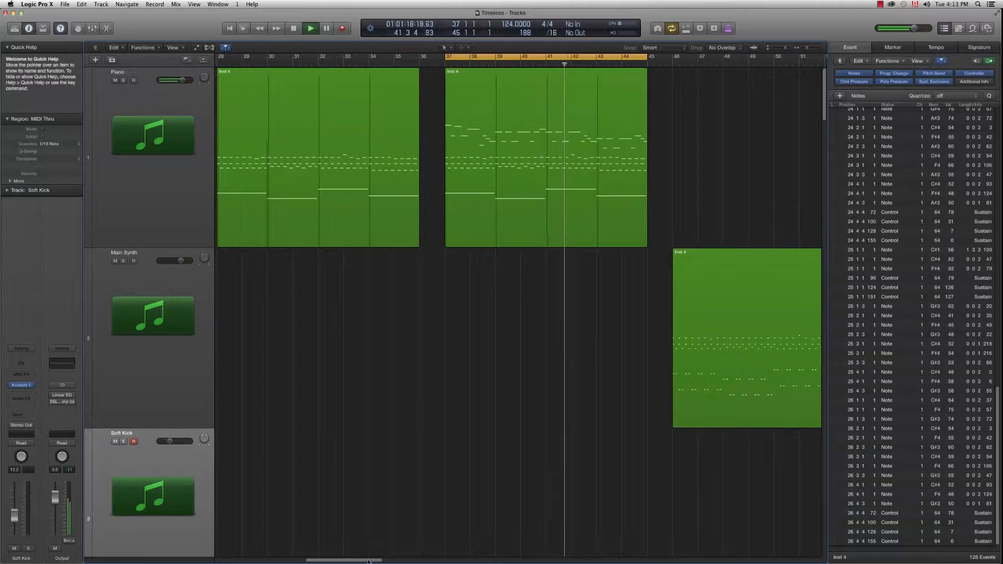
drag(368, 560, 389, 562)
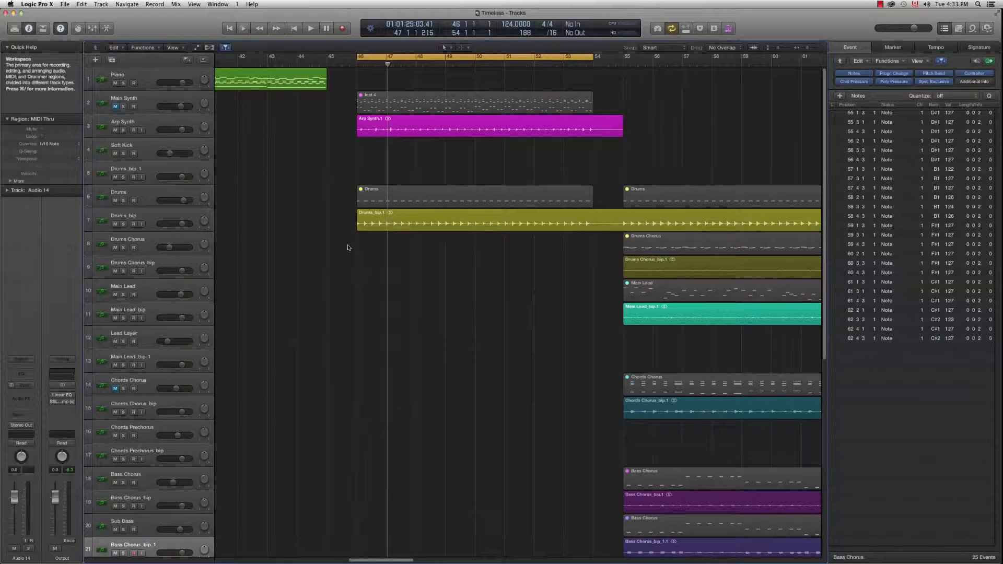
Step: Play from bar 46 viewing the Main Synth Inst 4 notes, then stop and close the editor
key(space)
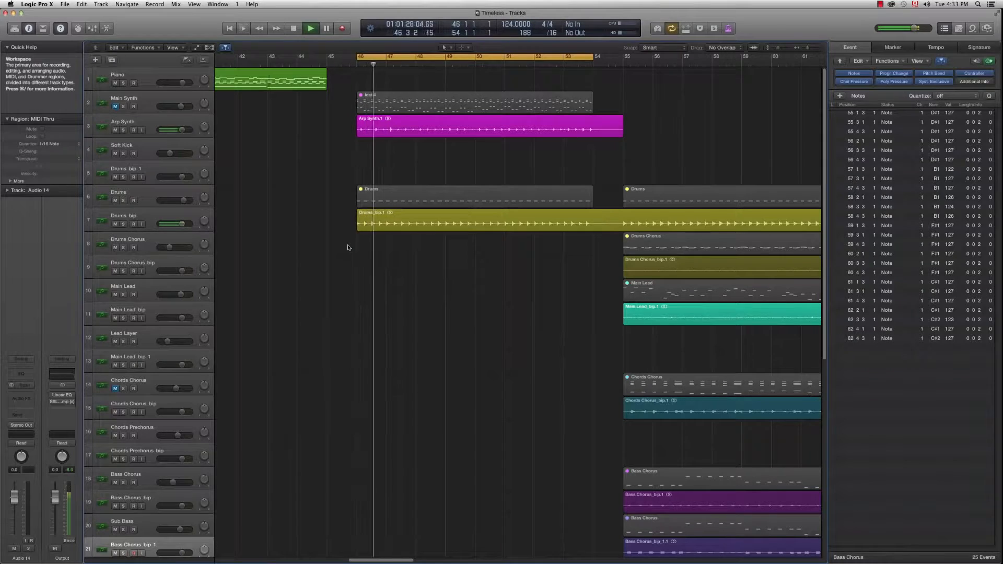
double_click(366, 102)
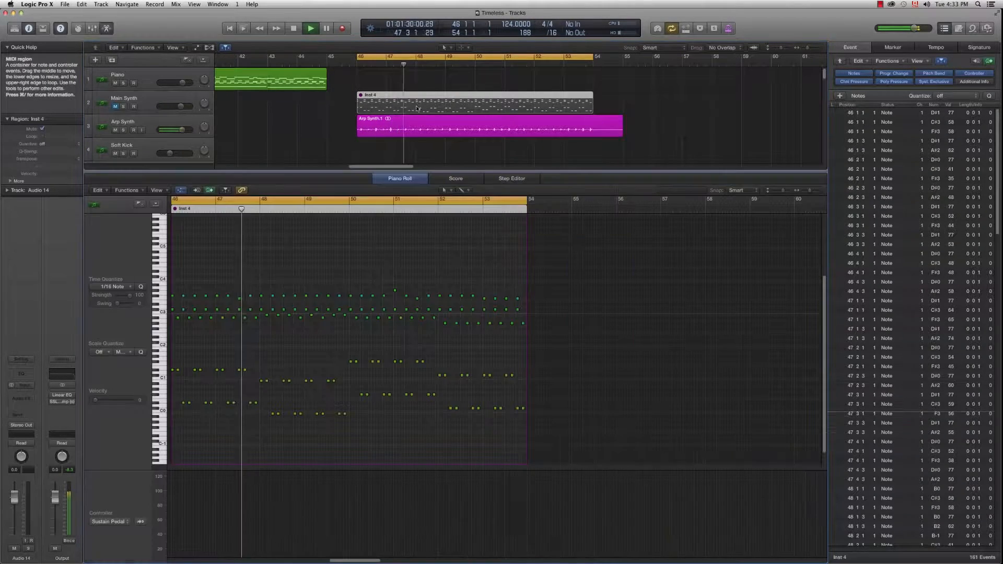
scroll(371, 373, up, 3)
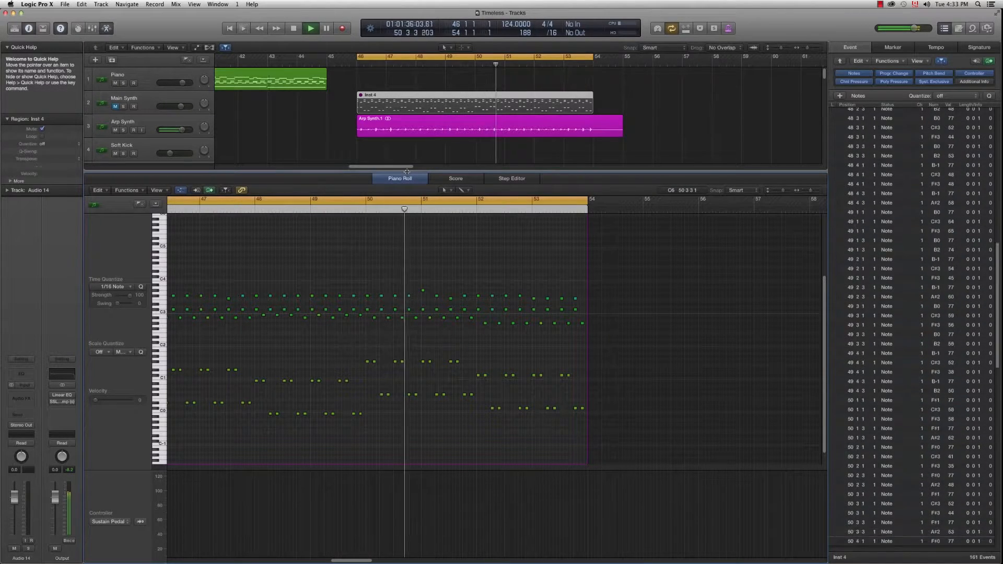
key(space)
key(p)
scroll(474, 273, down, 5)
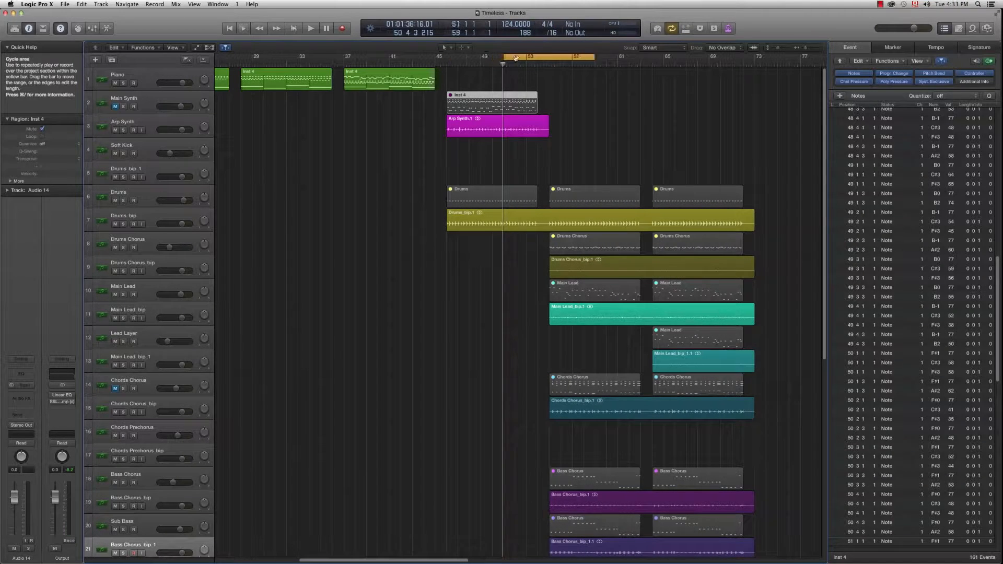
Step: Loop and play bars 55–63 with smaller track heights, then solo Chords Chorus_bip
drag(516, 58, 578, 61)
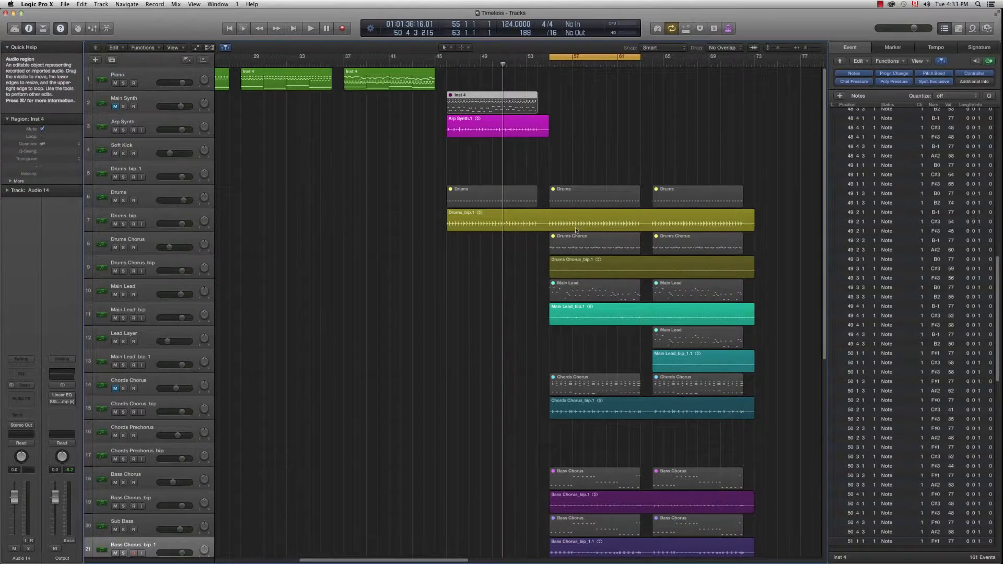
key(super+Up)
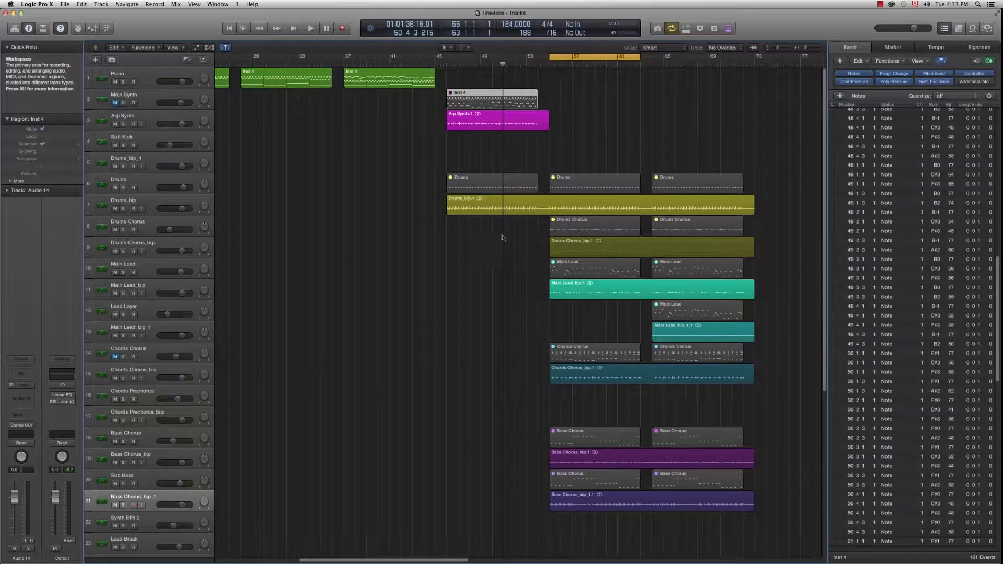
drag(446, 562, 451, 561)
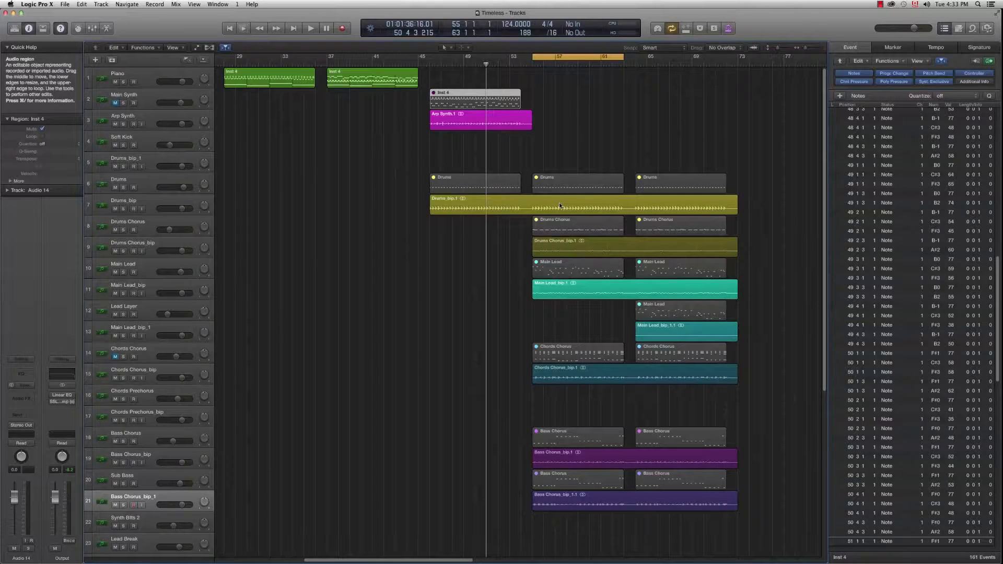
key(space)
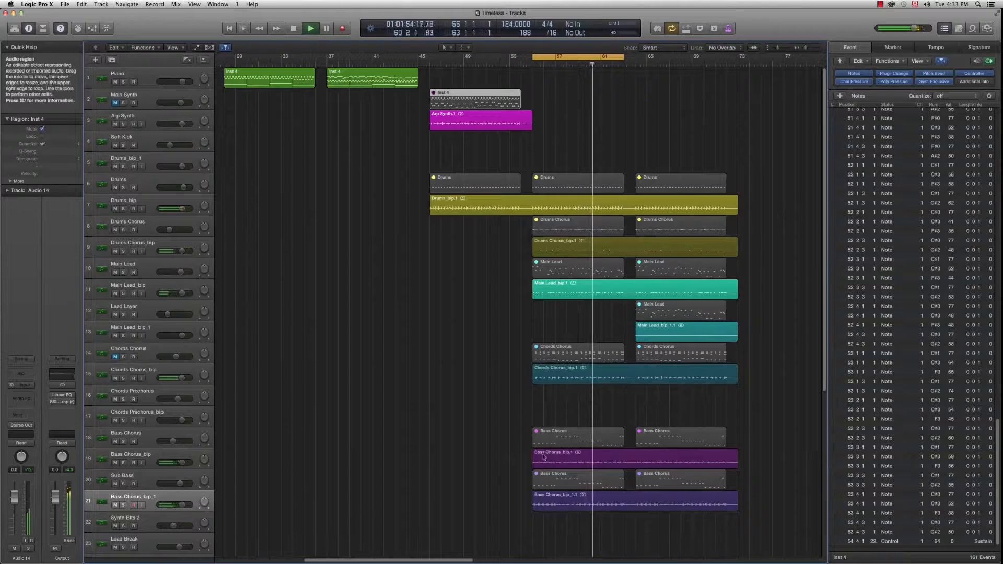
key(space)
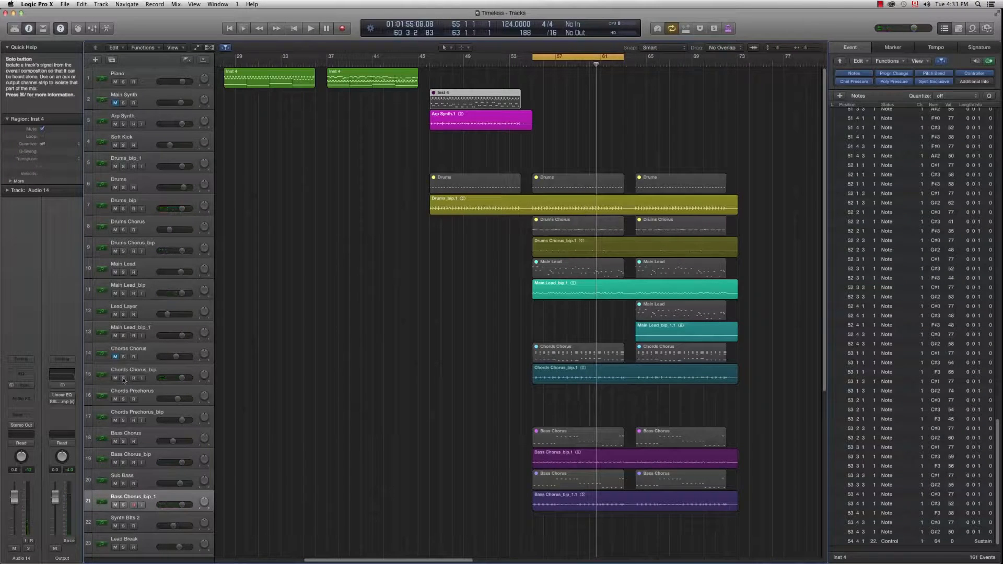
click(123, 378)
click(149, 373)
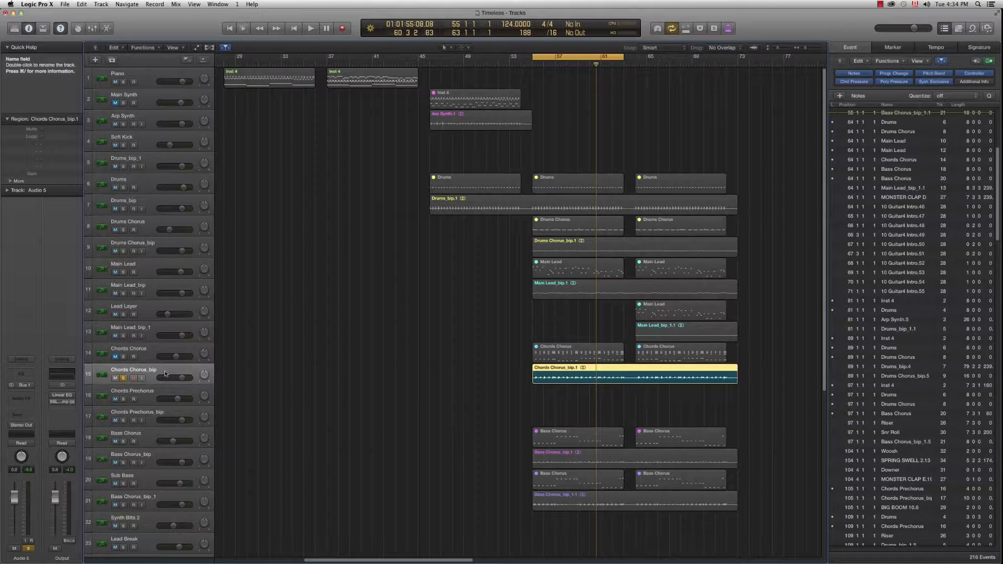
Step: Play from bar 55 while soloing Drums, Drums_bip, Drums Chorus and Drums Chorus_bip in turn
key(shift+space)
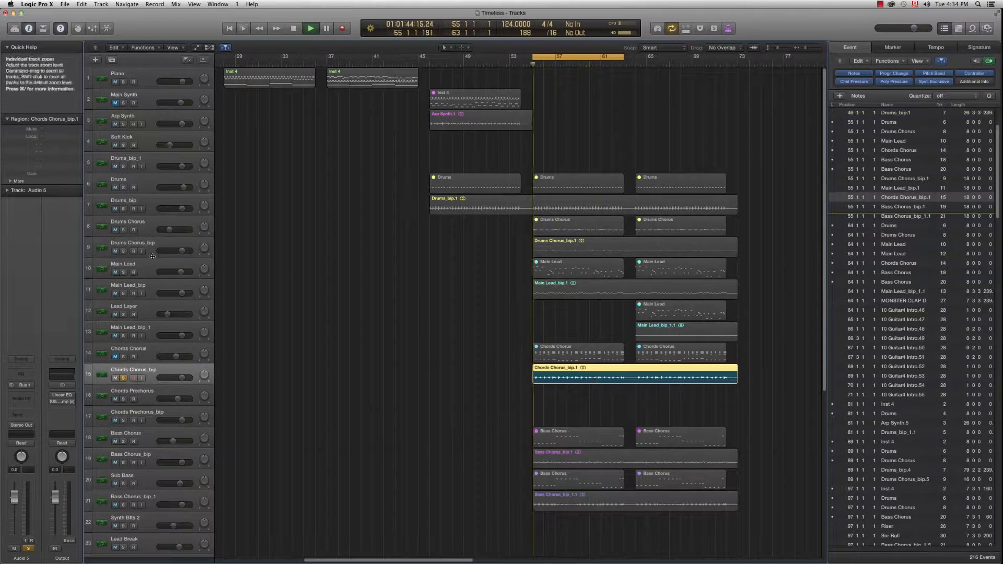
click(123, 188)
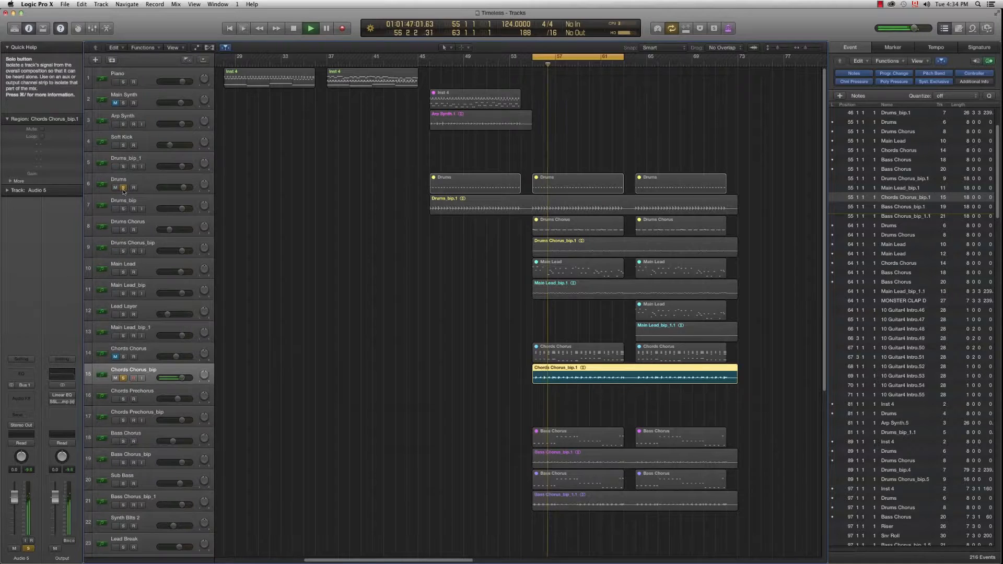
click(123, 188)
click(124, 209)
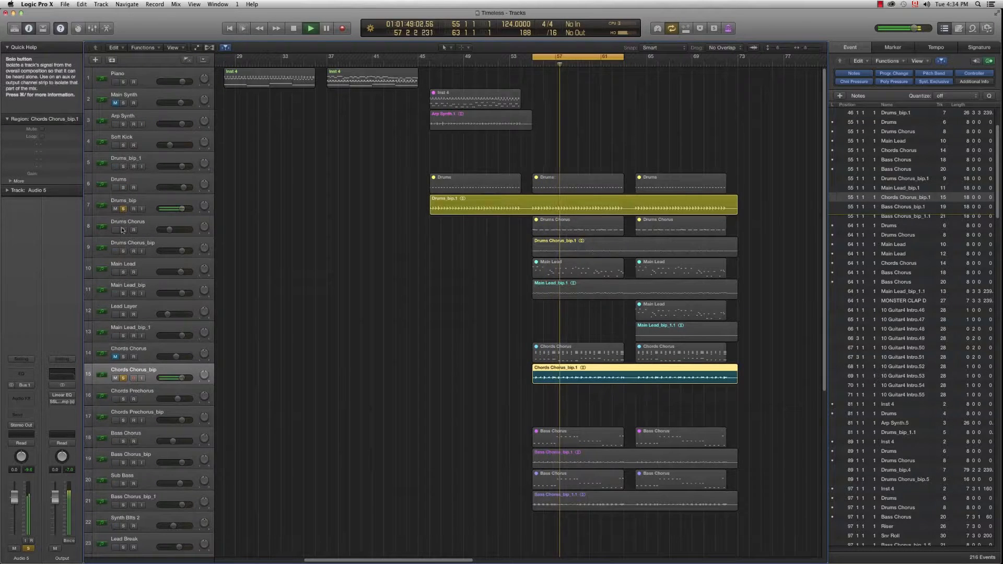
click(123, 230)
click(123, 230)
click(123, 252)
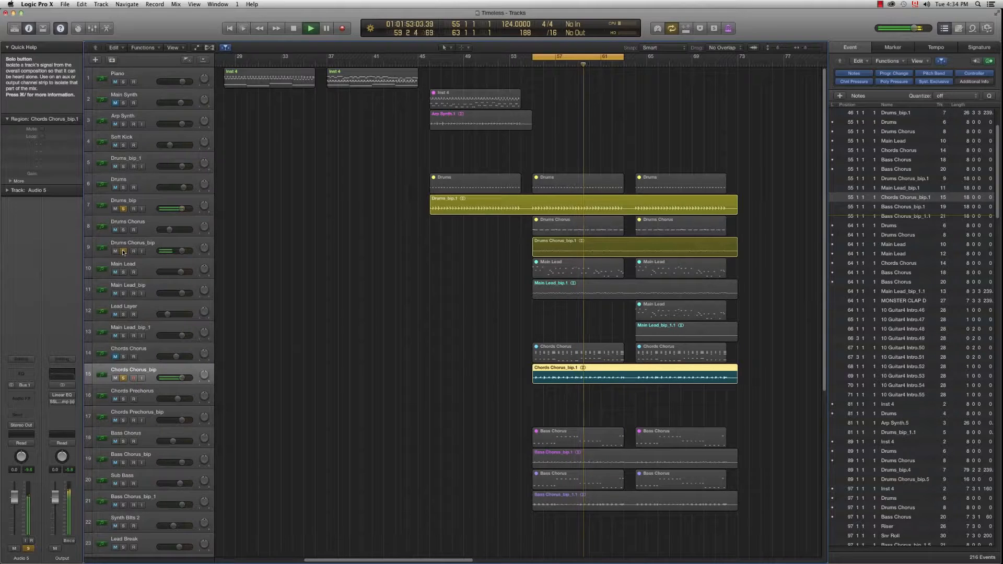
key(space)
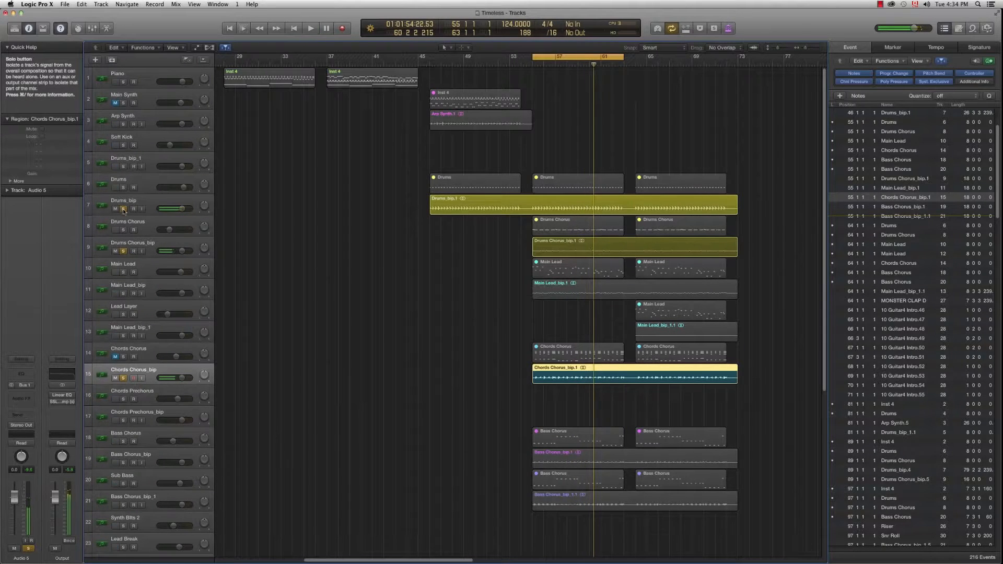
Step: Clear all solos and move the cycle range four bars later to bars 64–72
drag(124, 209, 128, 372)
click(123, 378)
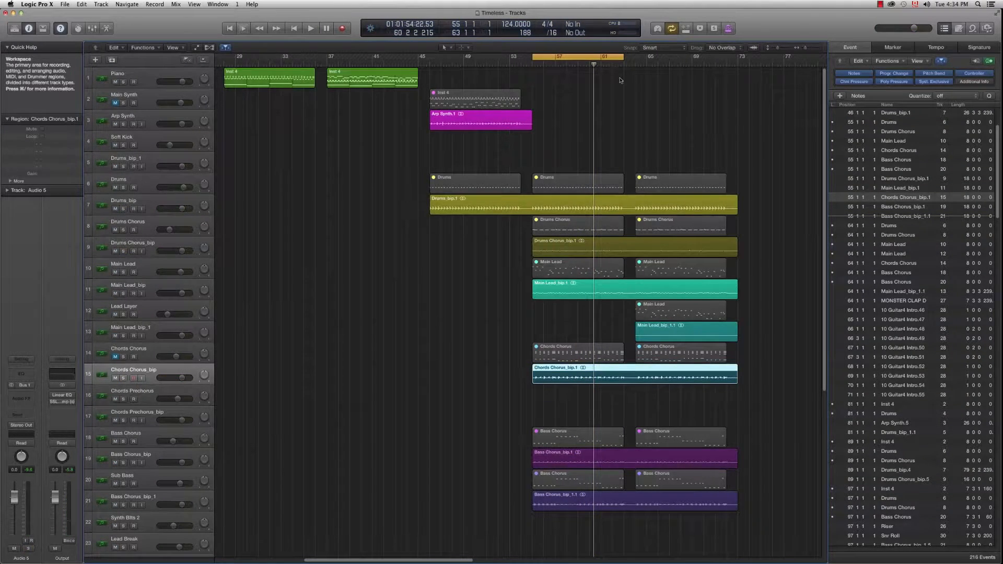
drag(570, 57, 674, 58)
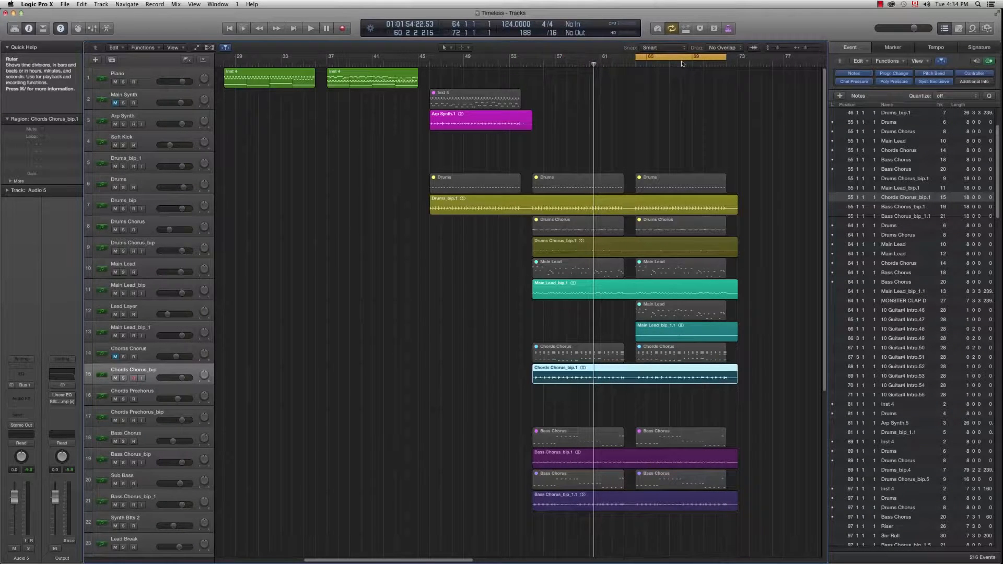
click(520, 342)
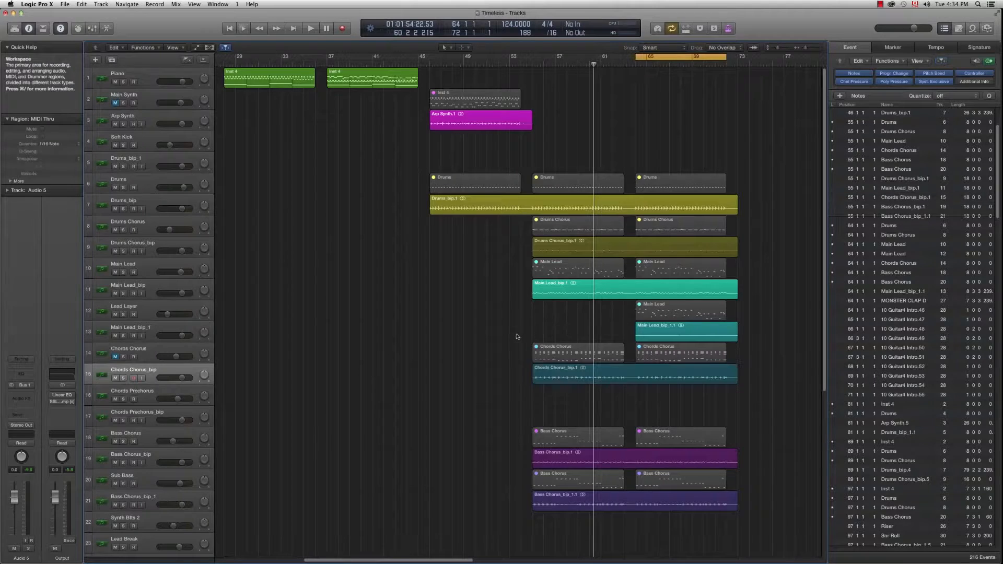
key(super+Up)
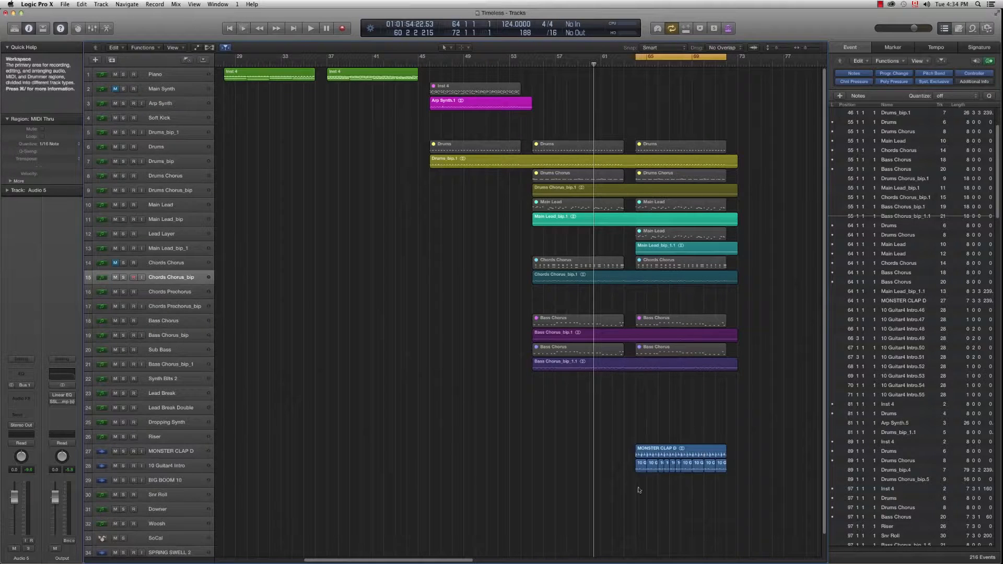
Step: Solo the 10 Guitar4 Intro track and play it briefly
click(124, 465)
click(173, 465)
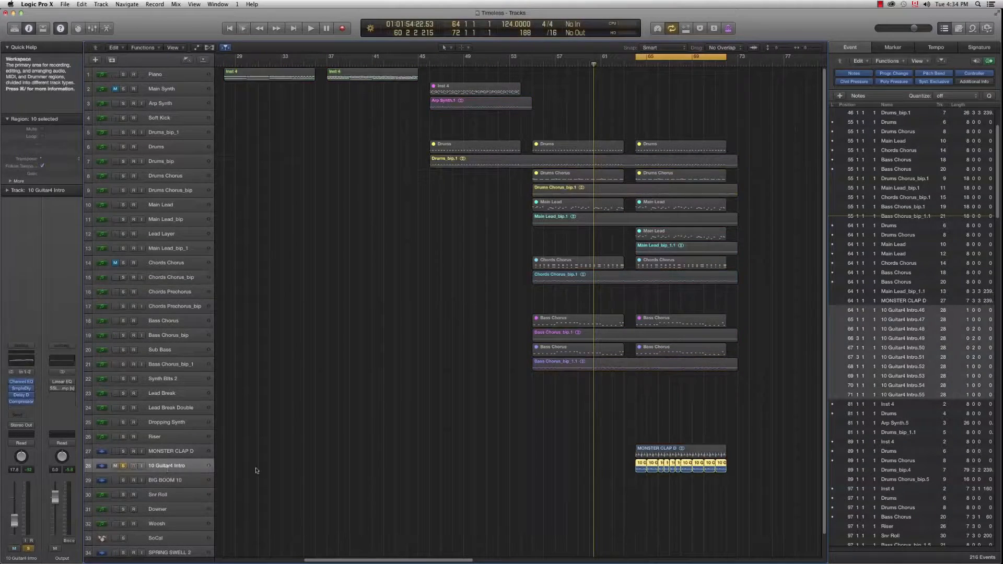
click(613, 472)
key(space)
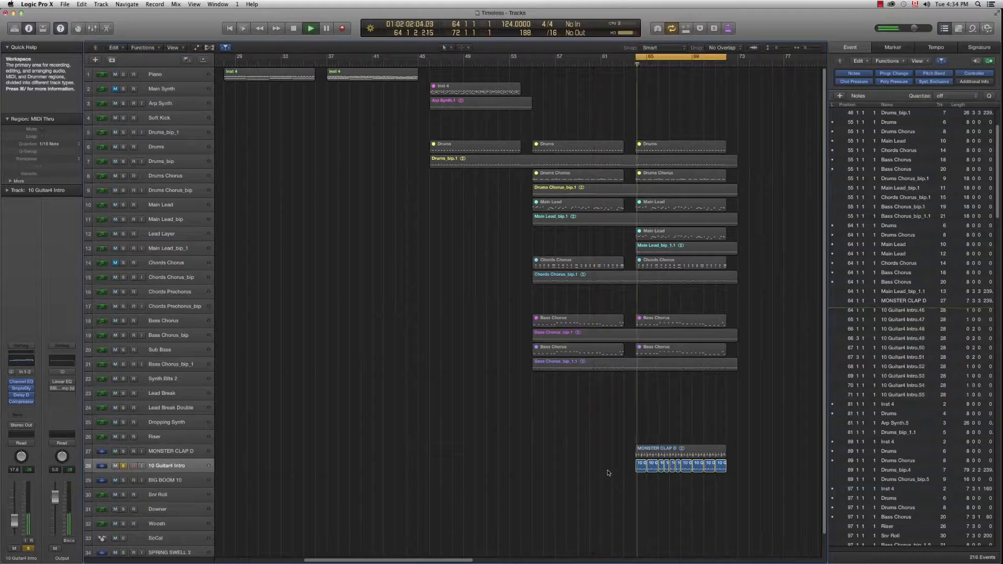
key(space)
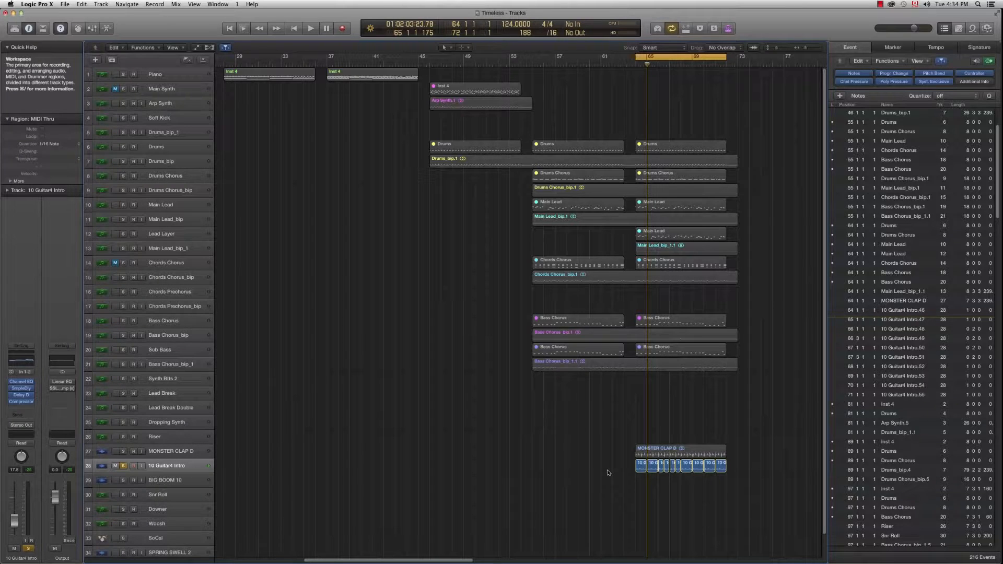
Step: Solo the MONSTER CLAP D track and play it on its own
click(123, 451)
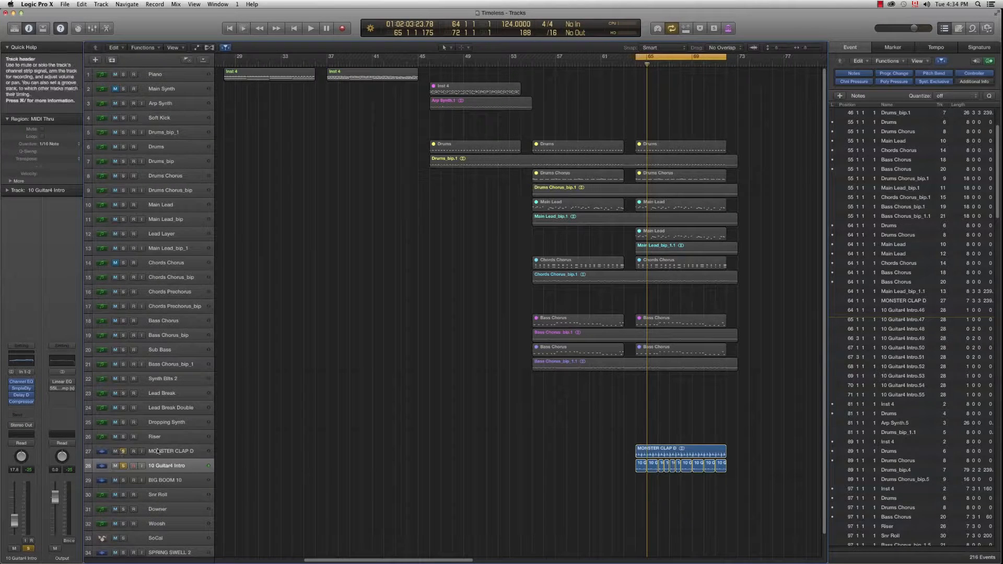
click(168, 452)
click(410, 458)
key(space)
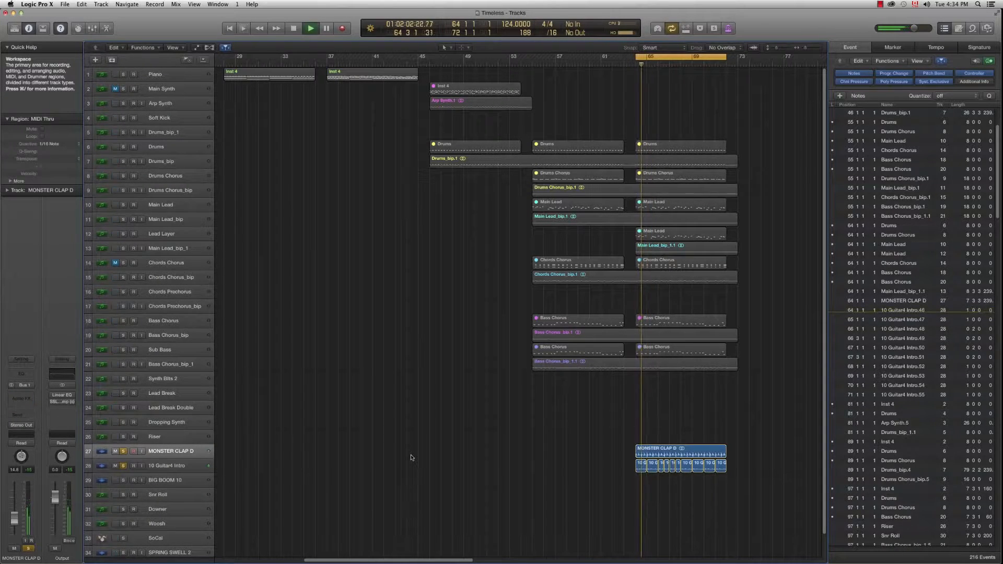
key(space)
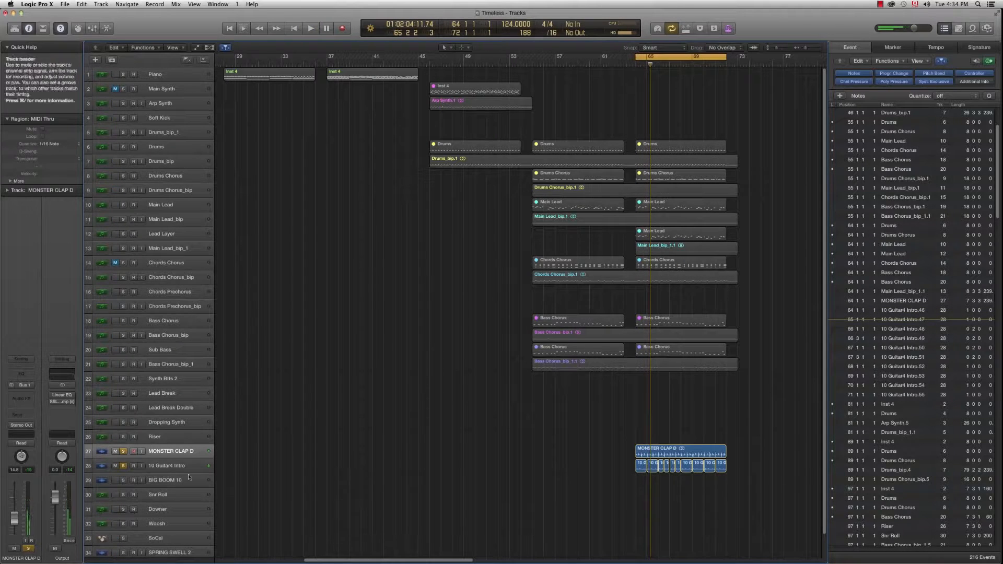
Step: Unsolo MONSTER CLAP D and play the full mix
click(124, 452)
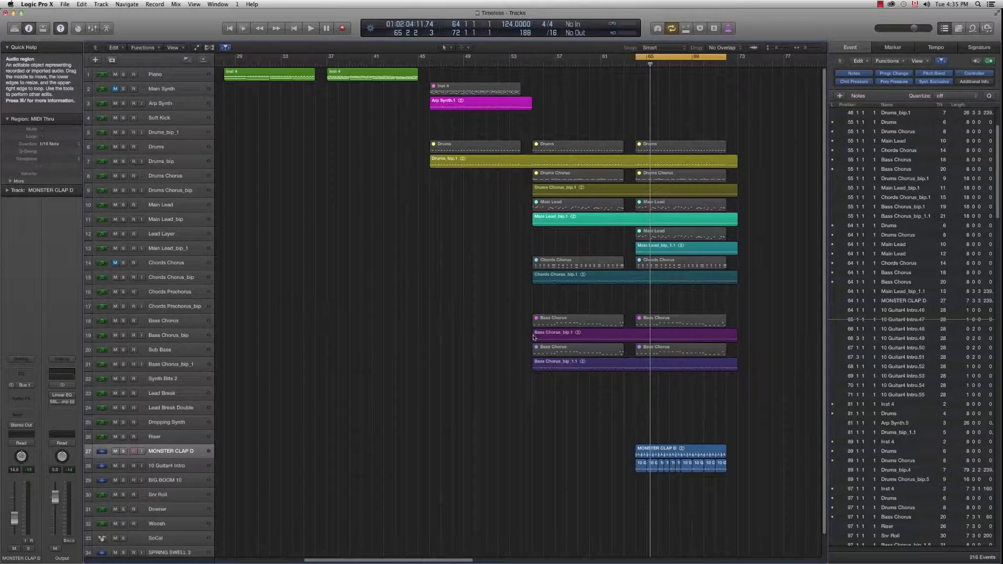
key(space)
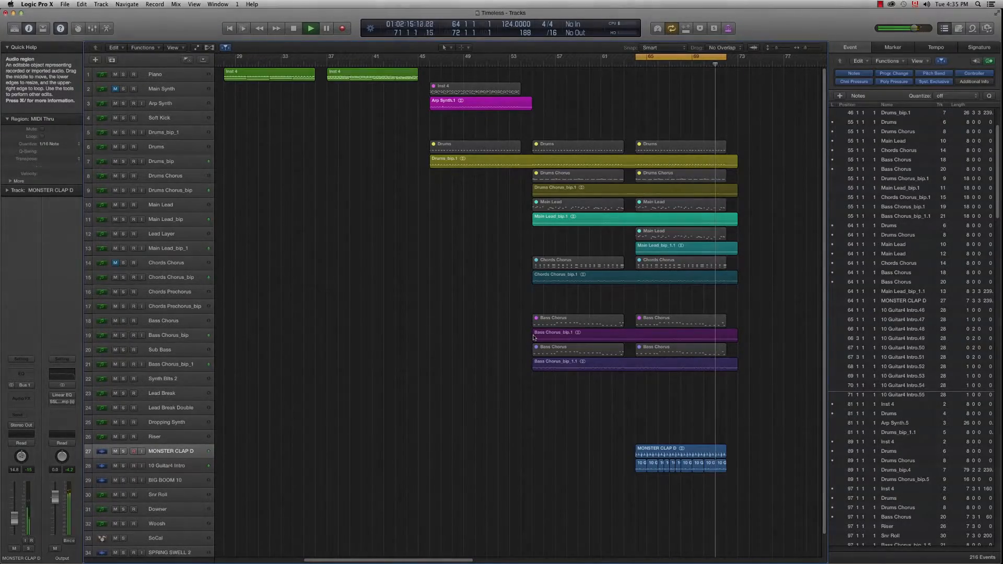
key(space)
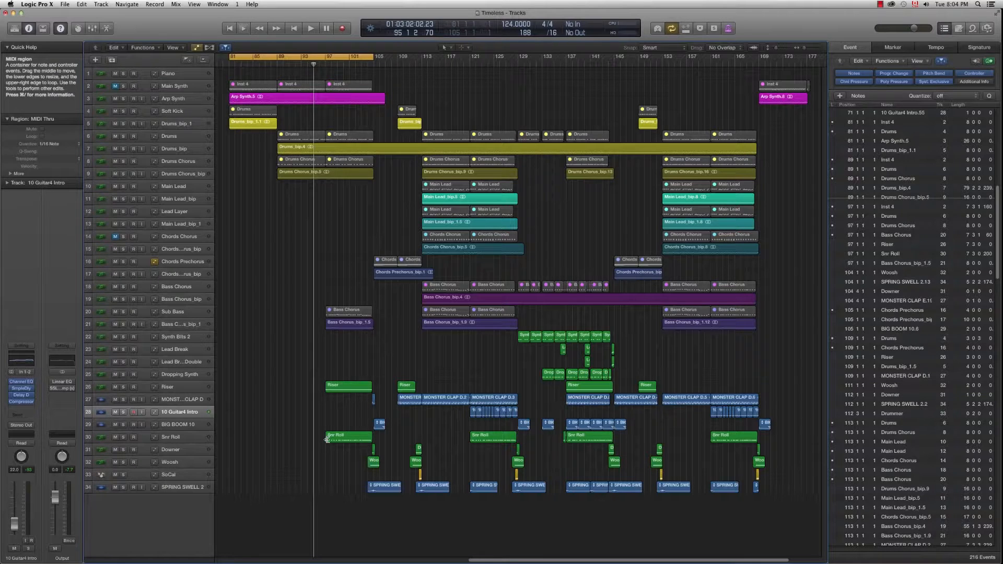
Step: Play from bar 81, skipping ahead to about bars 88 and 96
key(space)
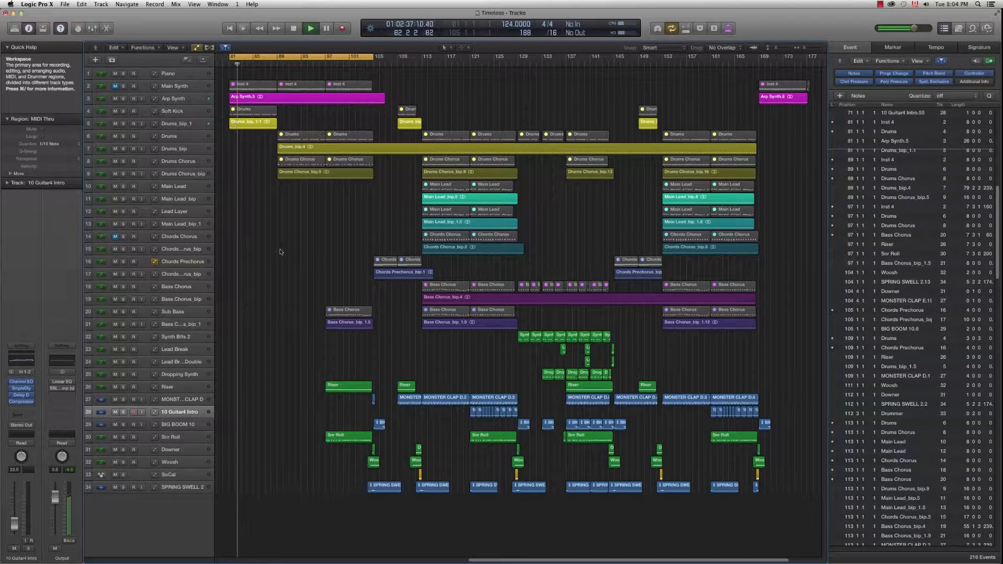
click(272, 66)
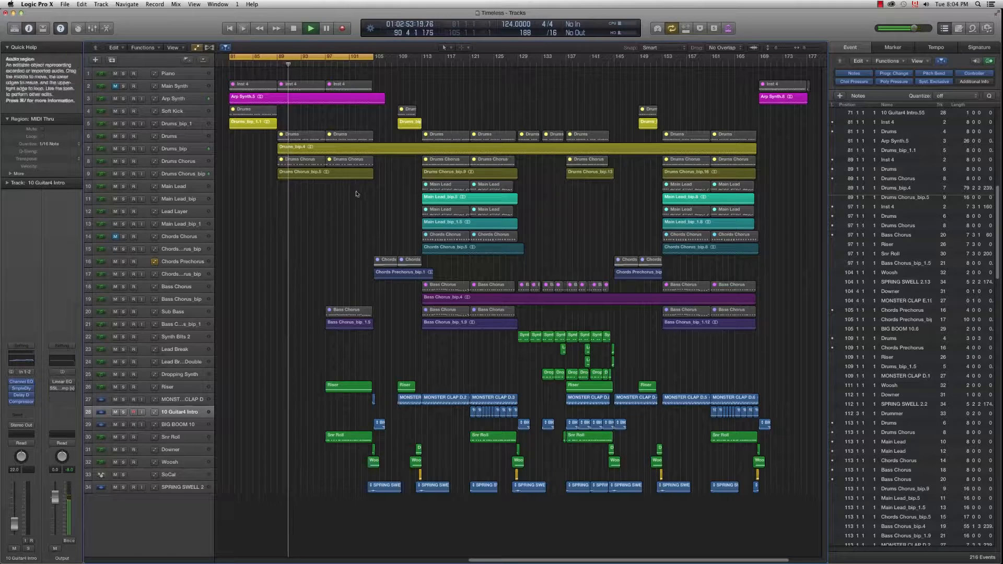
click(322, 65)
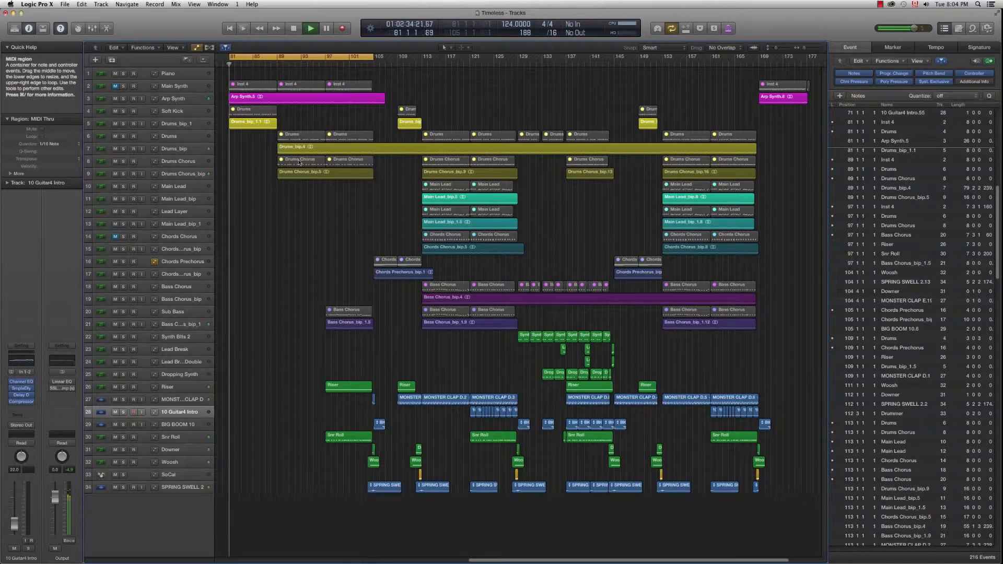
Step: Turn off Cycle, place the playhead at bar 105, and zoom in around it
click(365, 61)
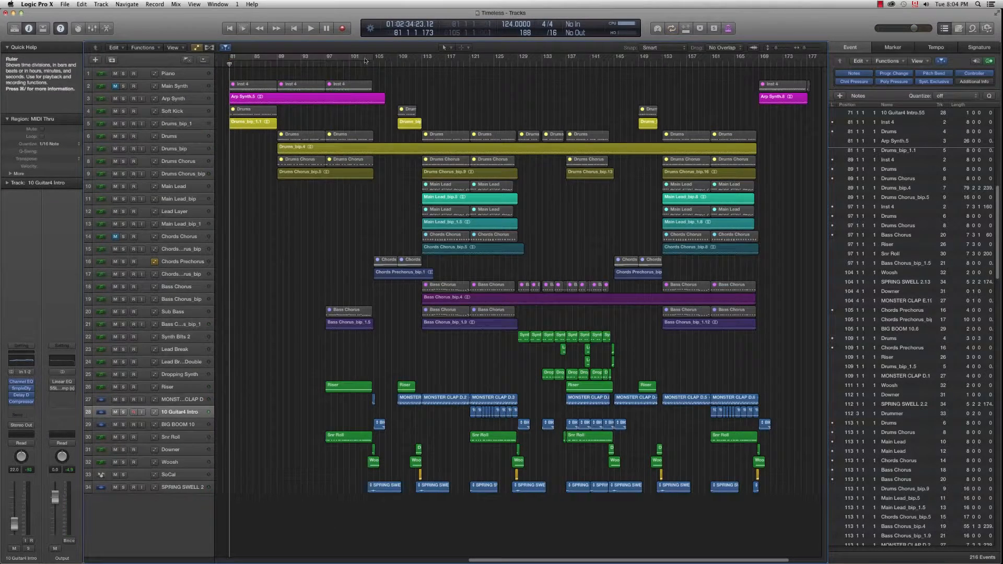
click(374, 66)
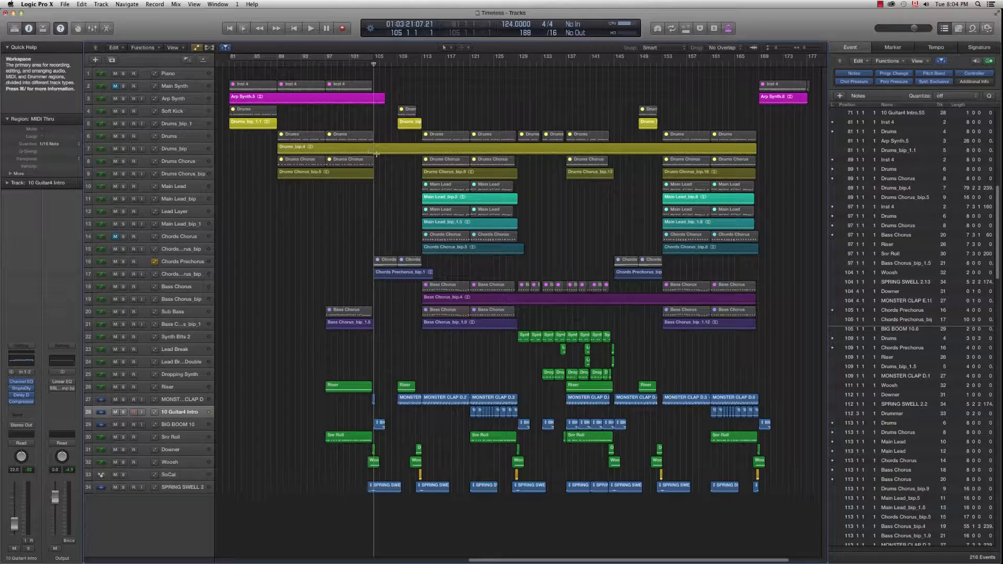
key(super+Right)
key(super+Right)
key(super+Right)
key(super+Right)
key(super+Right)
key(super+Right)
key(super+Right)
key(super+Right)
key(super+Right)
key(super+Right)
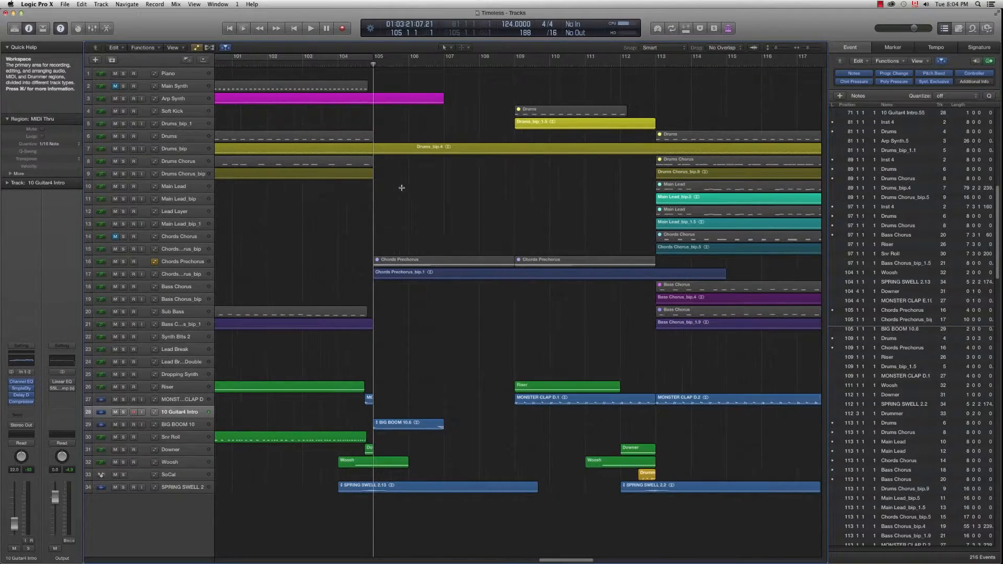
Step: From bar 104, solo MONSTER CLAP D, Downer, Woosh, SPRING SWELL 2 and BIG BOOM 10
key(super+Right)
key(super+Right)
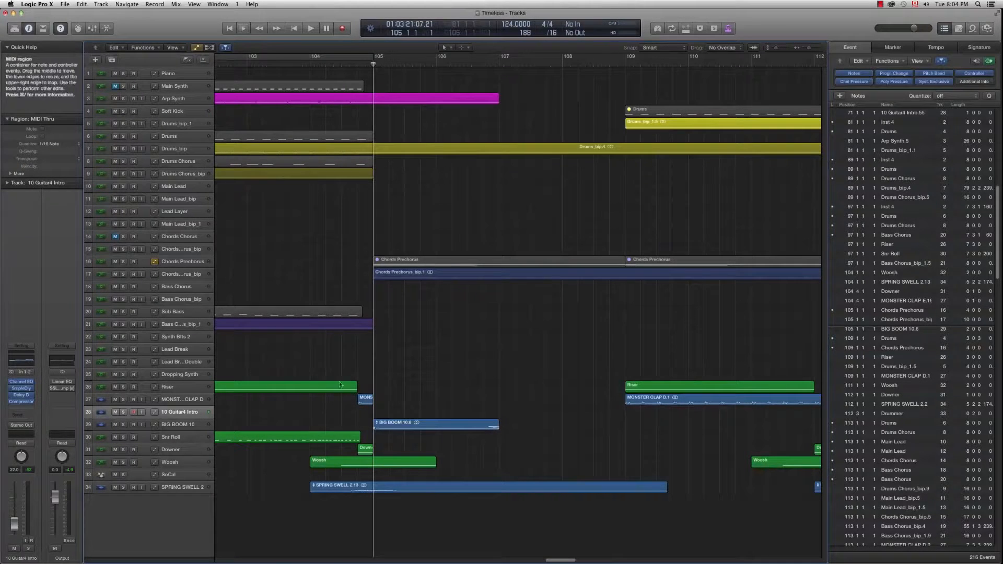
click(307, 65)
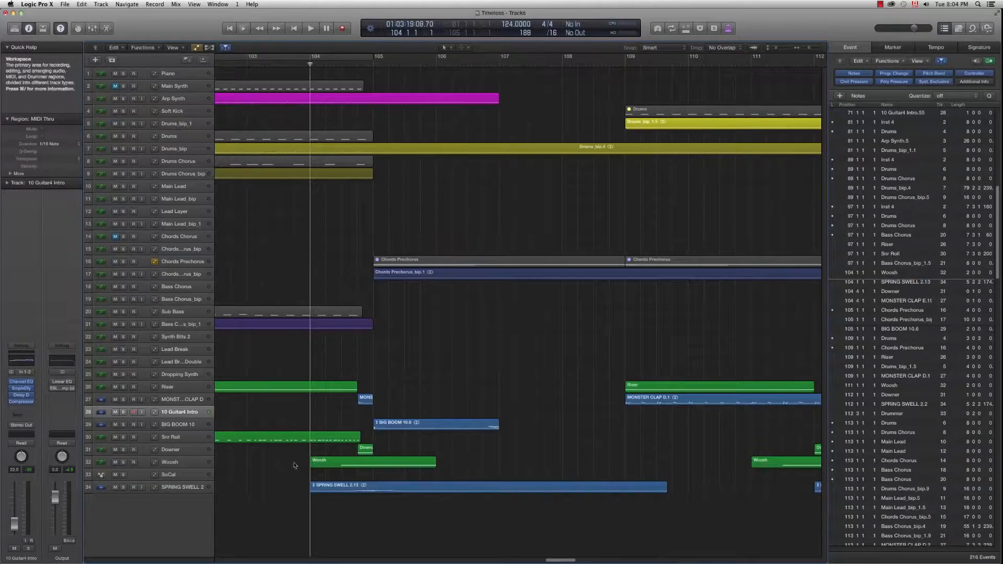
click(124, 400)
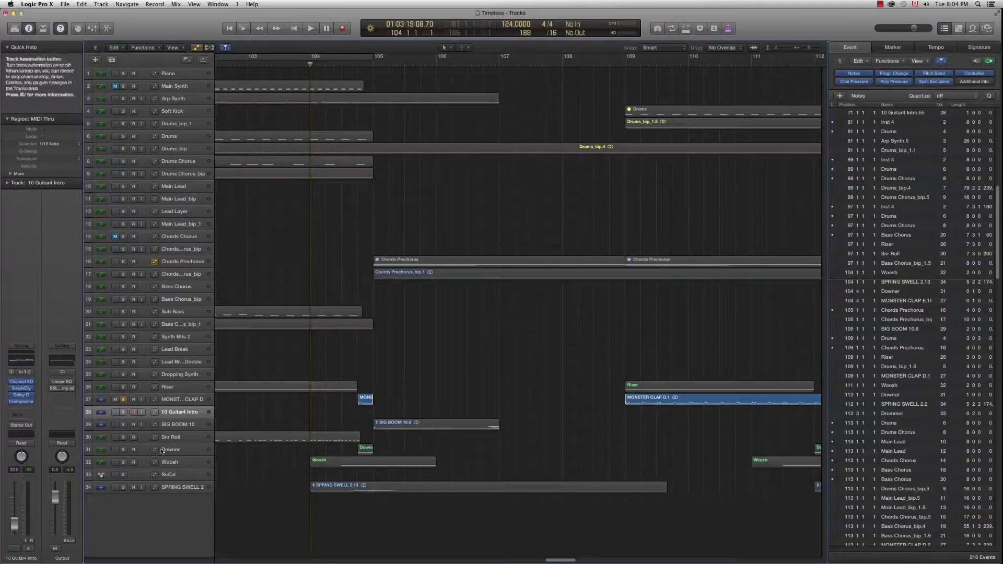
click(123, 450)
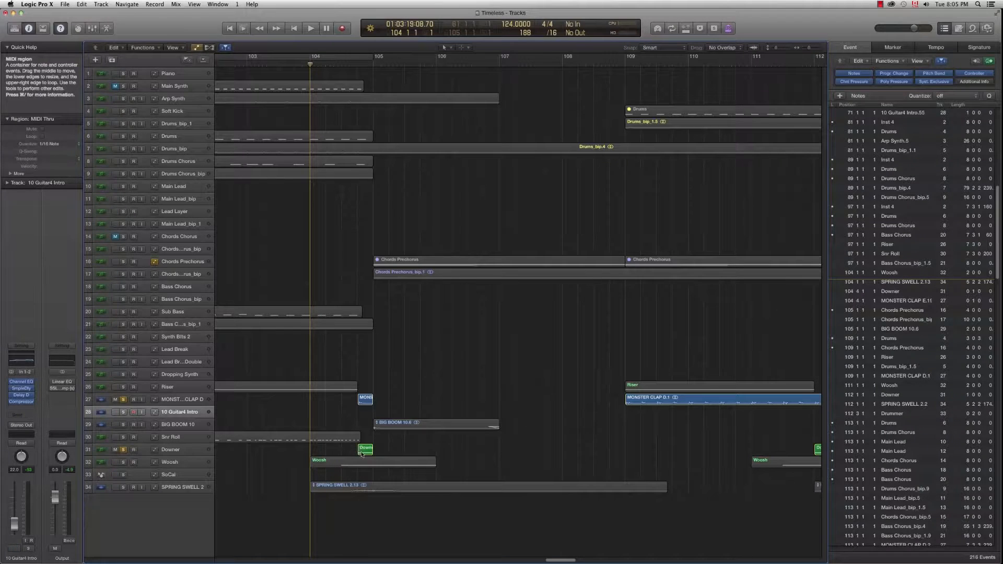
click(123, 463)
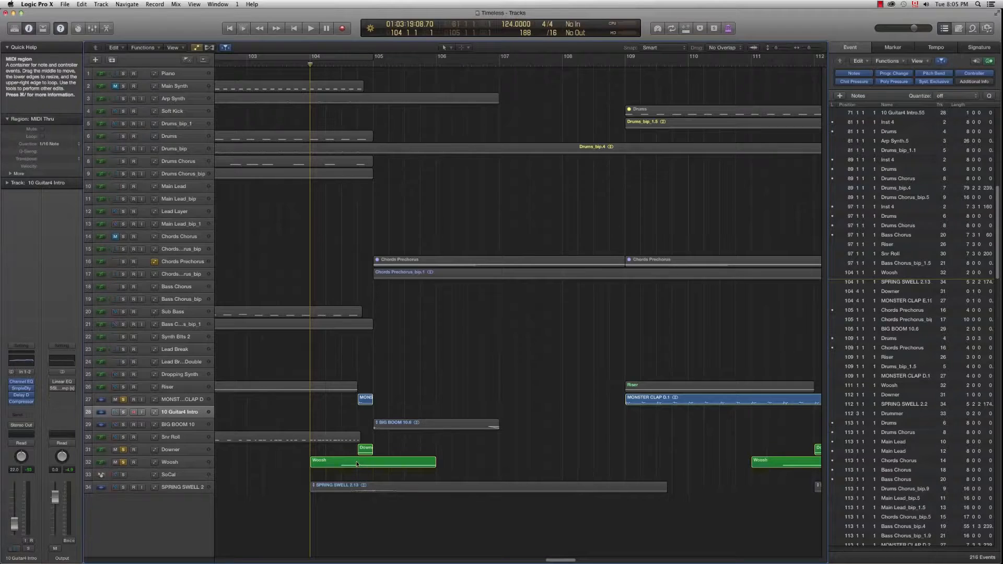
click(124, 487)
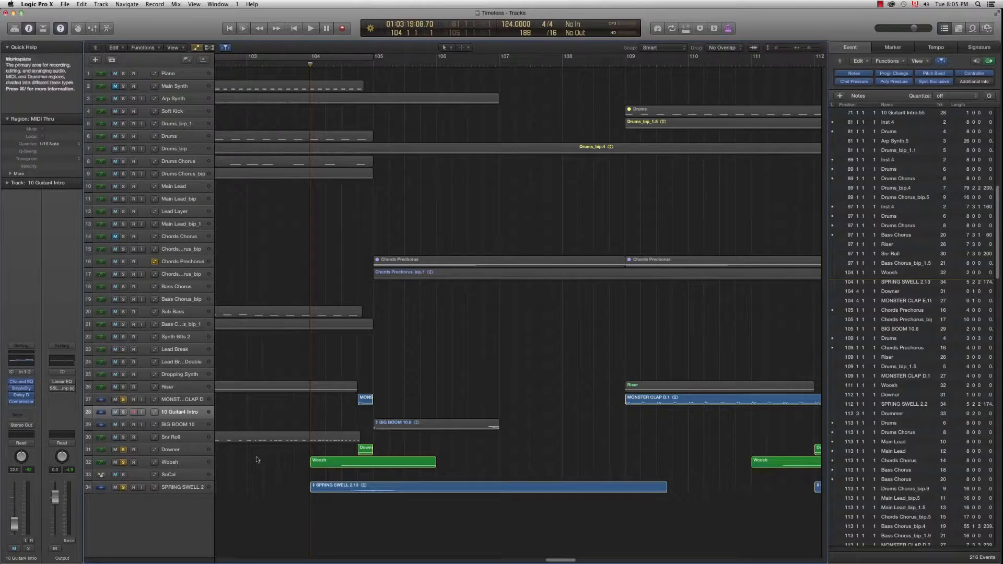
click(123, 425)
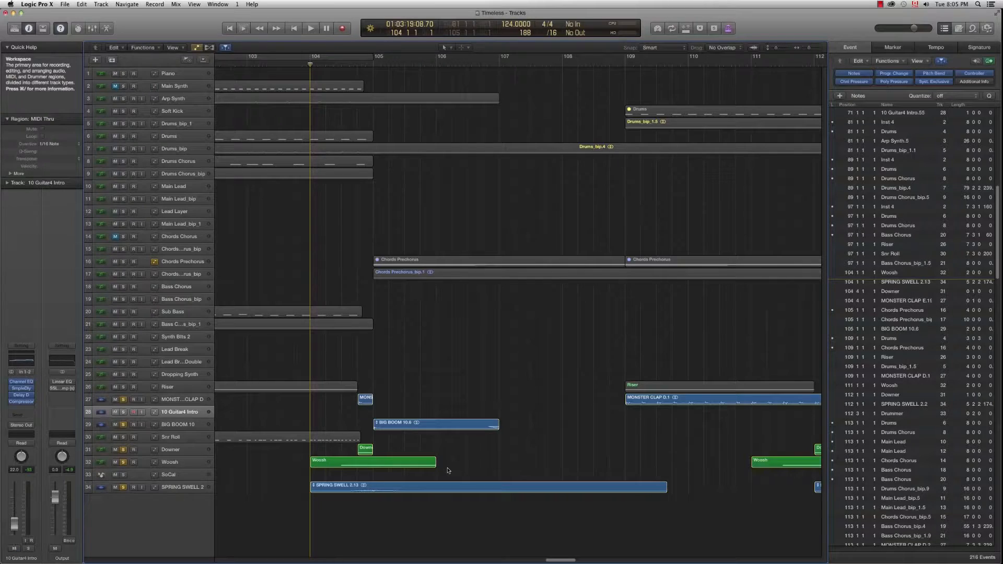
Step: Play the soloed effects through the transition, then unsolo all five effect tracks
key(space)
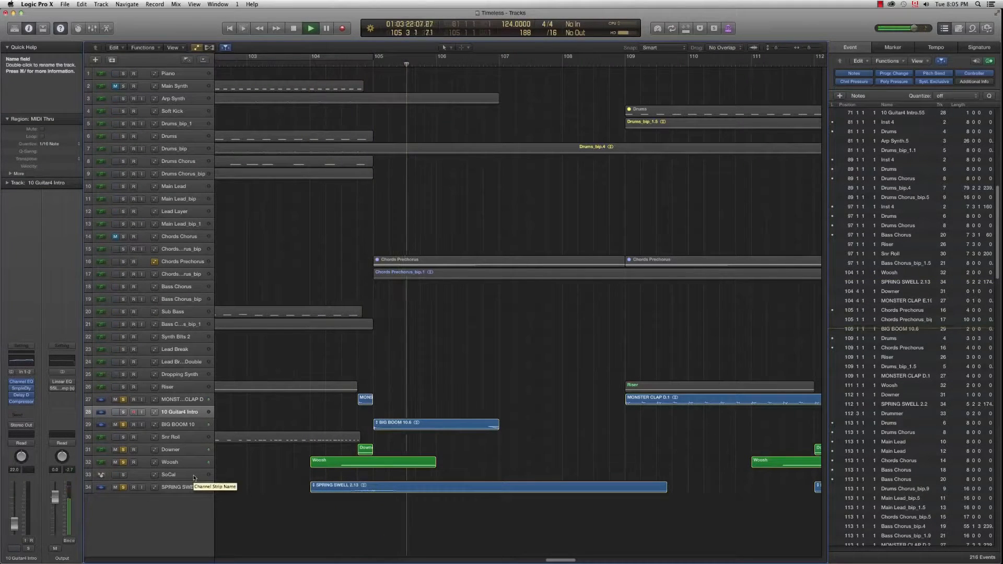
key(space)
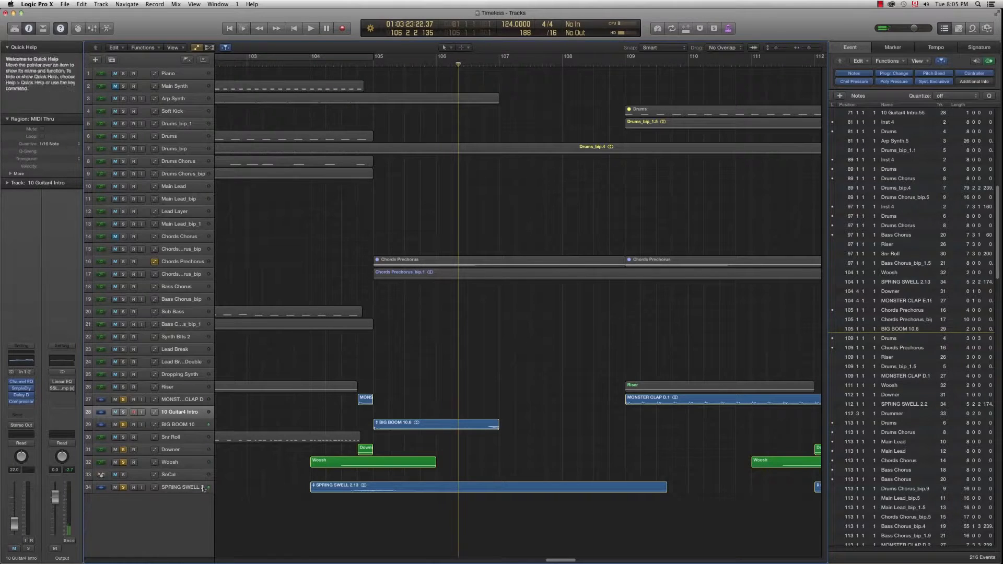
drag(124, 399, 123, 488)
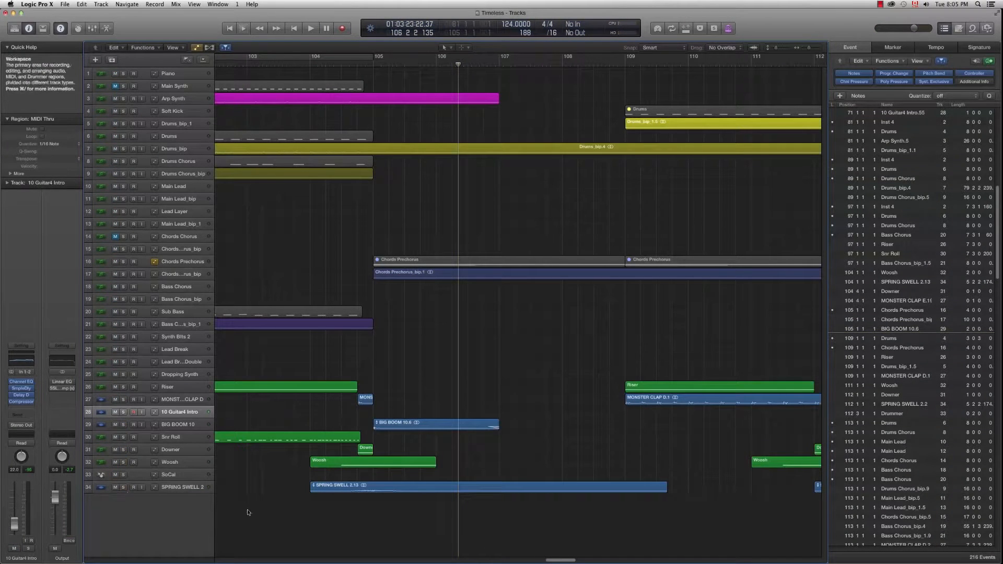
Step: Play from bar 101 to 113, then cycle bars 105–113 and solo track 17 (prechorus chords)
key(super+Left)
key(super+Left)
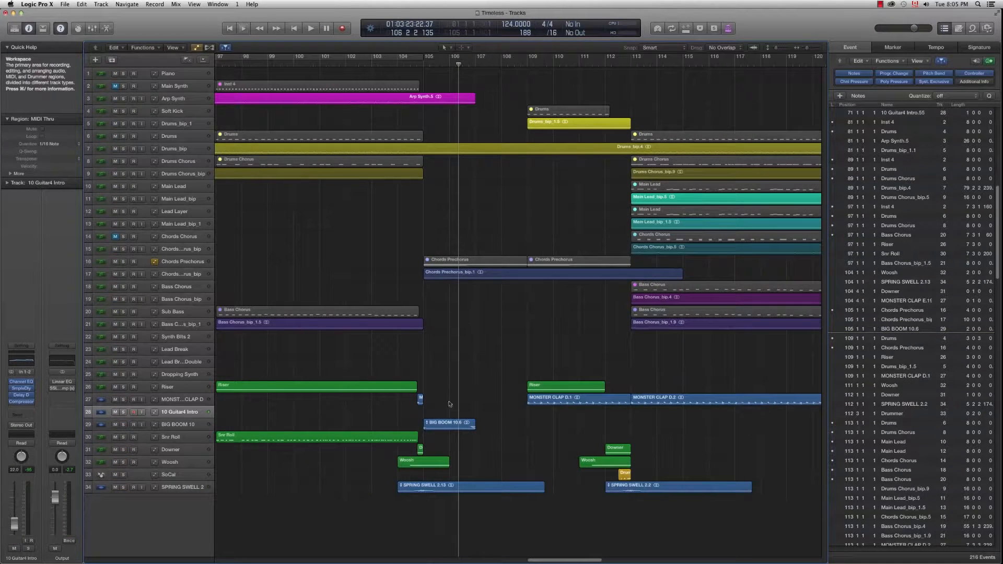
click(320, 64)
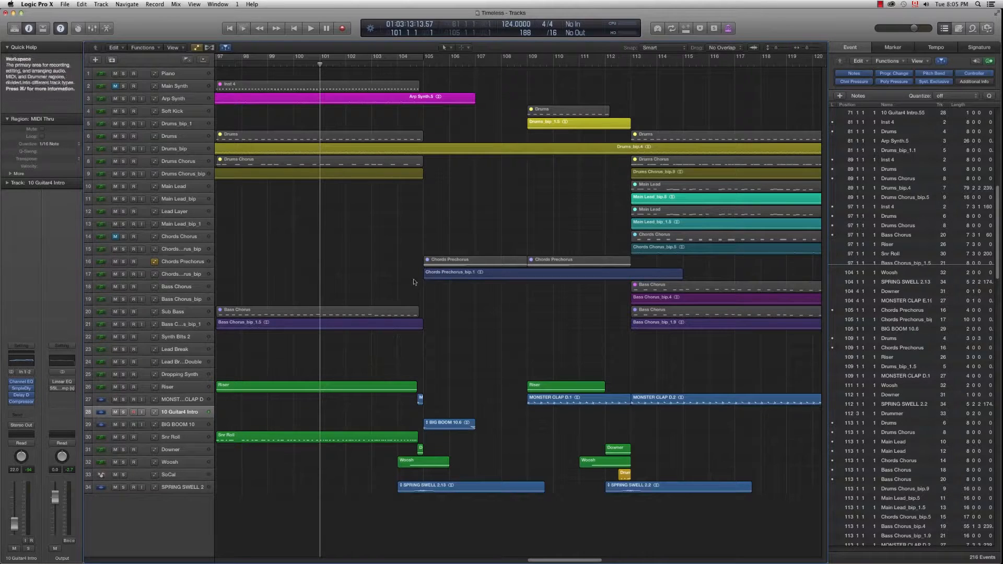
key(space)
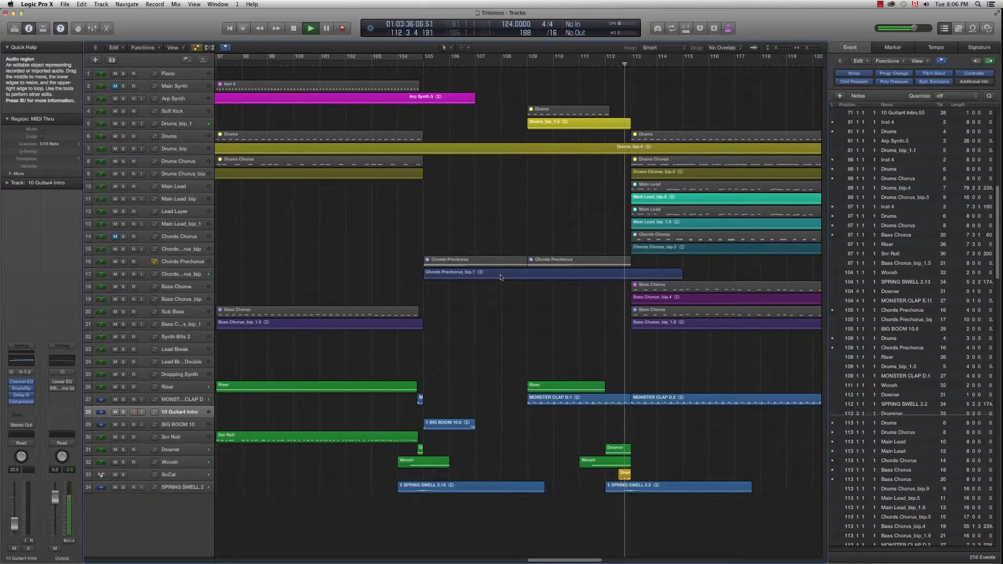
key(space)
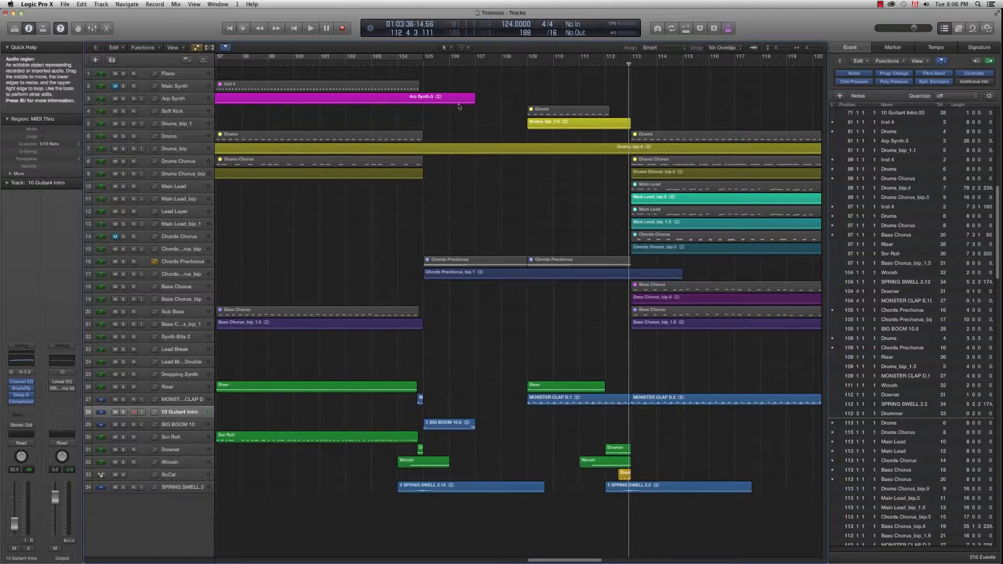
drag(424, 61, 631, 61)
click(123, 274)
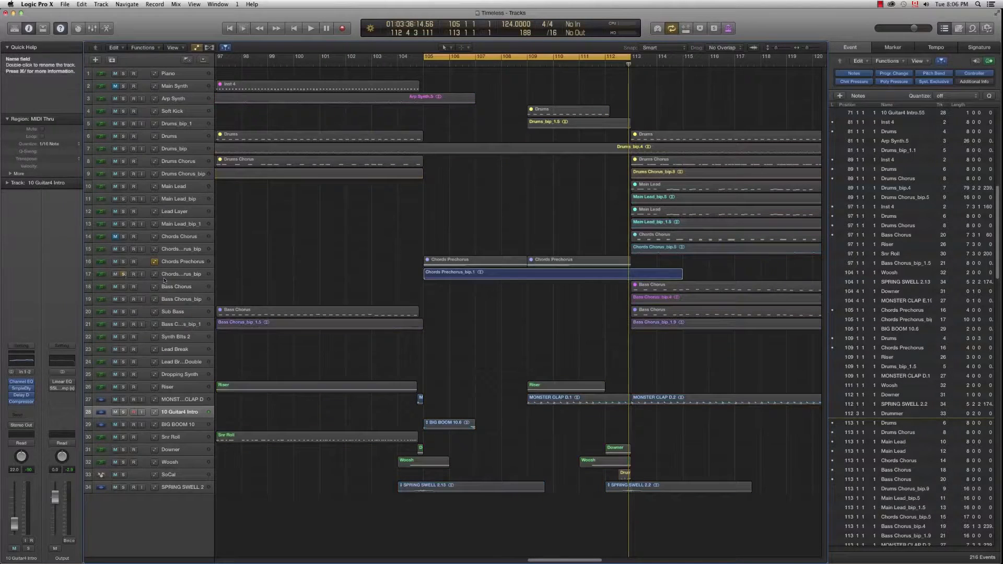
Step: Play the soloed prechorus chords track over the bars 105–113 cycle
click(181, 275)
click(366, 289)
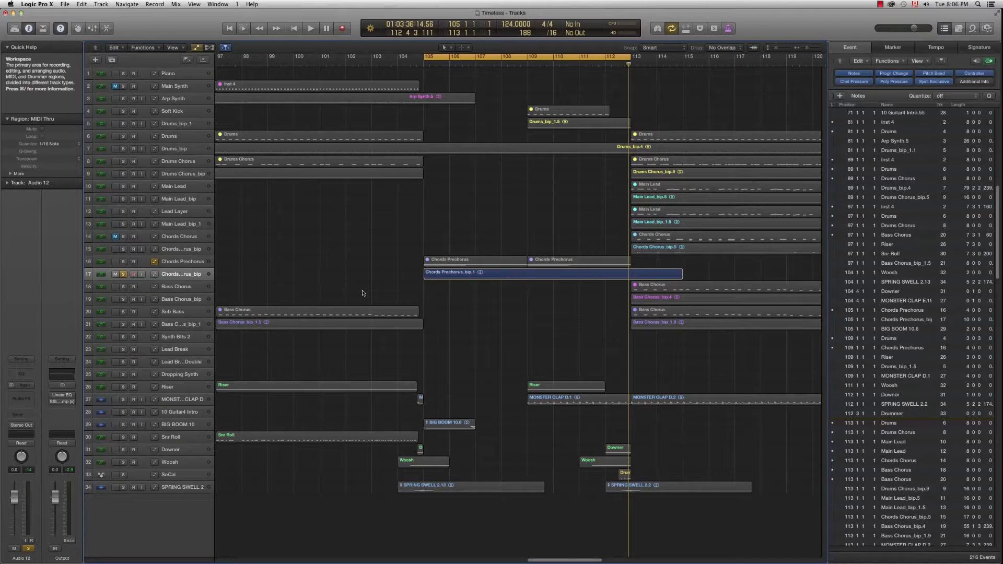
key(space)
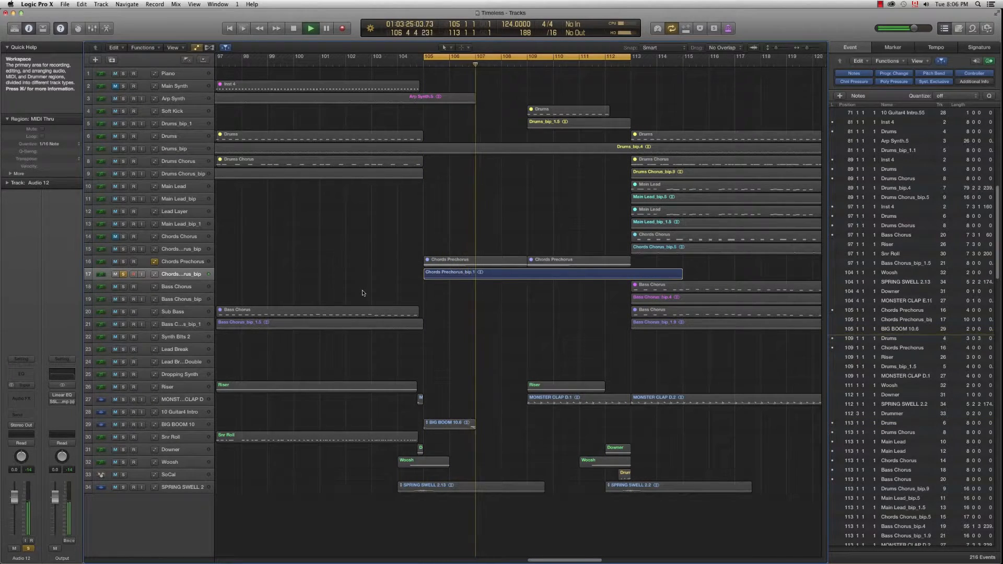
Step: Unsolo the prechorus chords, turn cycle mode off, and place the playhead at bar 109
click(123, 275)
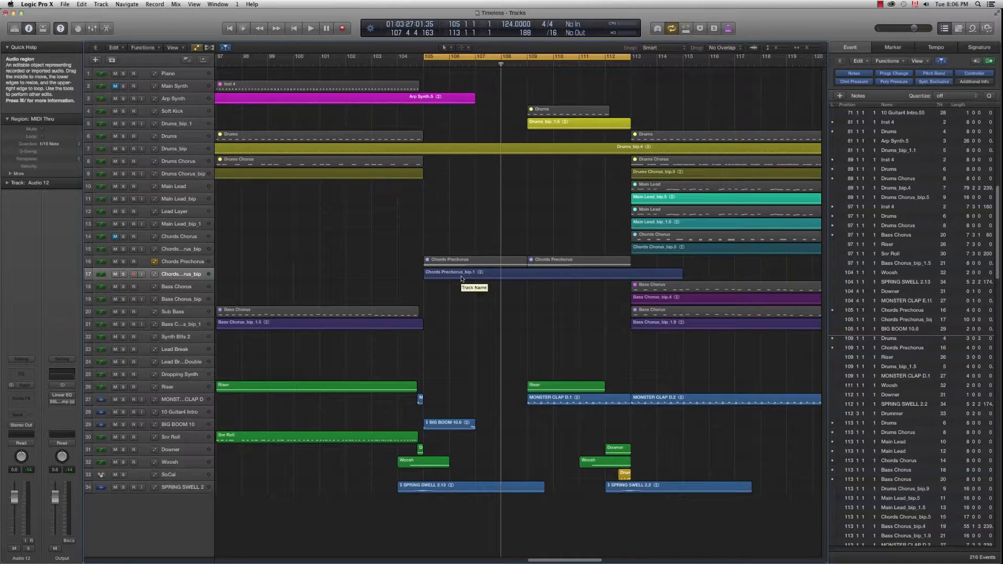
click(525, 57)
click(527, 65)
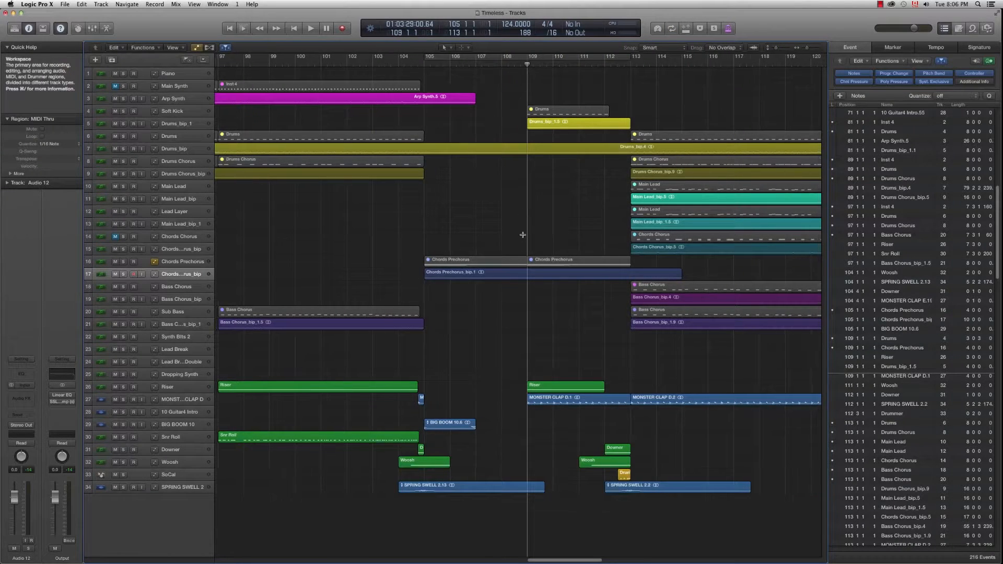
Step: Play the arrangement from bar 109 while zooming out to show bars 41–157
key(super+Left)
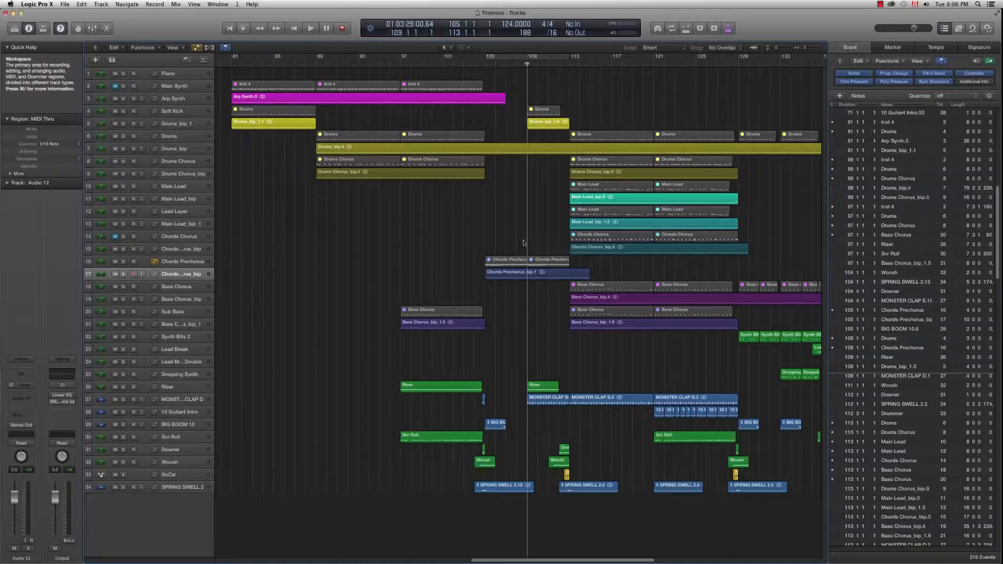
key(space)
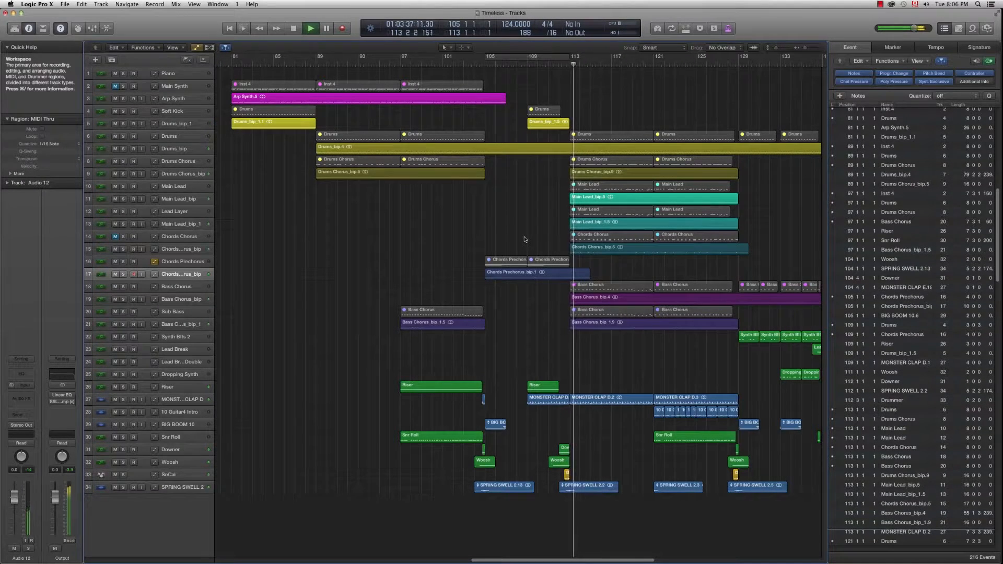
key(super+Left)
key(super+Left)
key(super+Left)
key(super+Left)
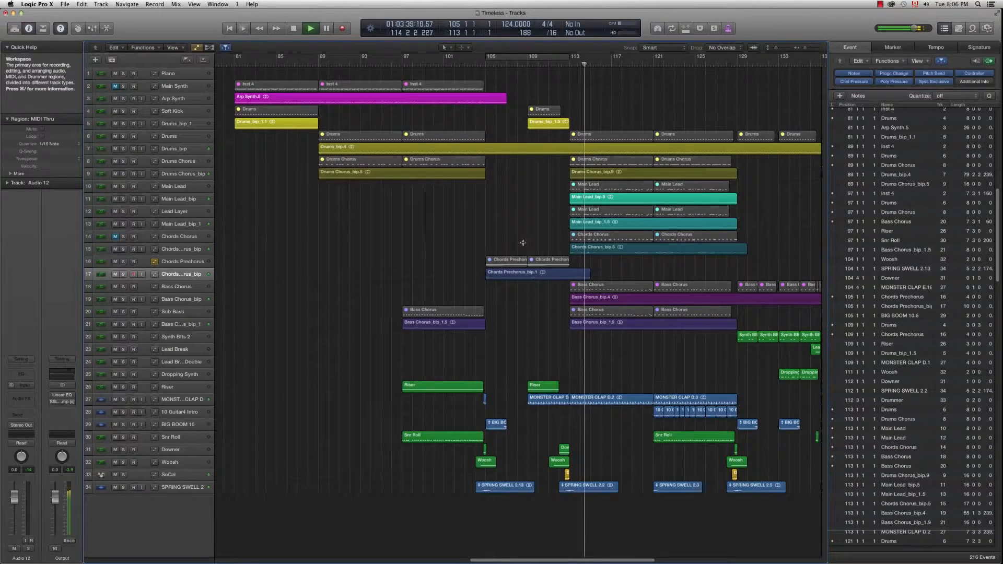
key(super+Left)
key(super+Left)
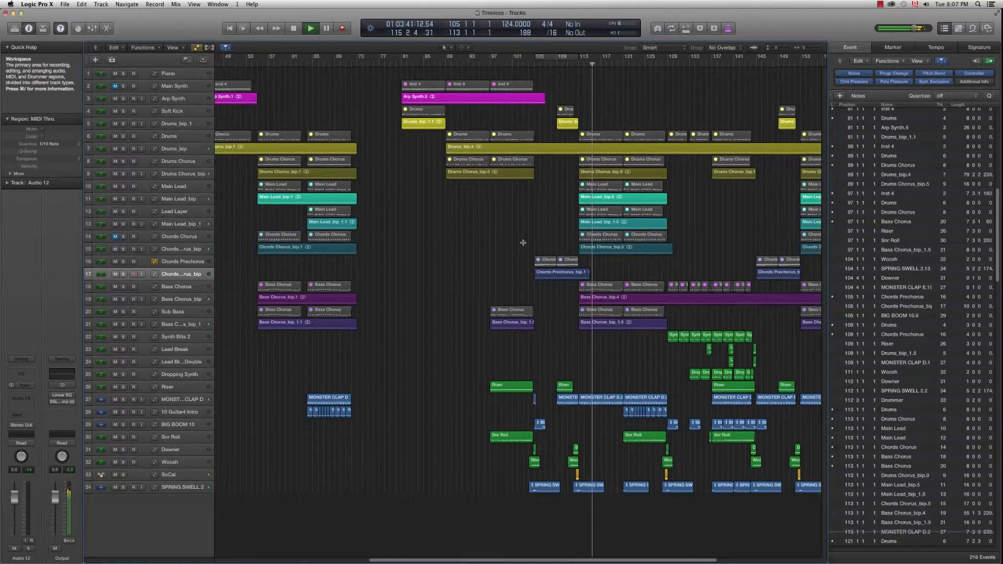
key(super+Left)
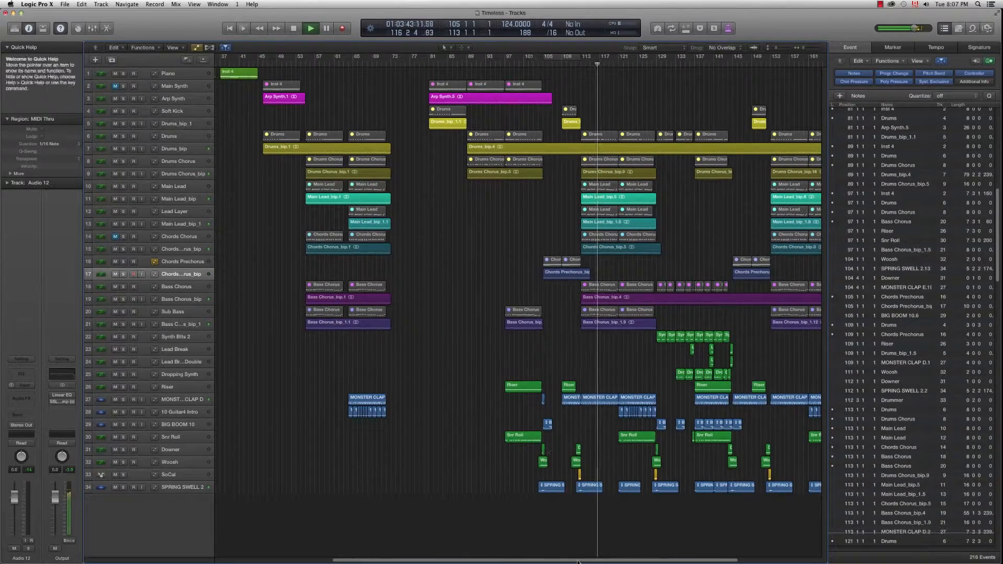
drag(579, 560, 633, 561)
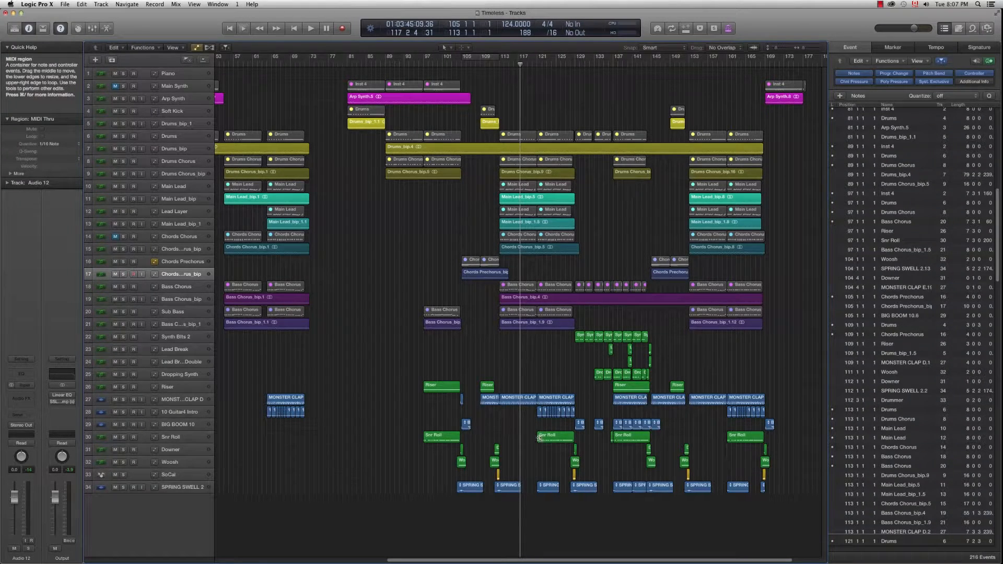
Step: Play from bar 121, then set a cycle over bars 129–145
click(536, 64)
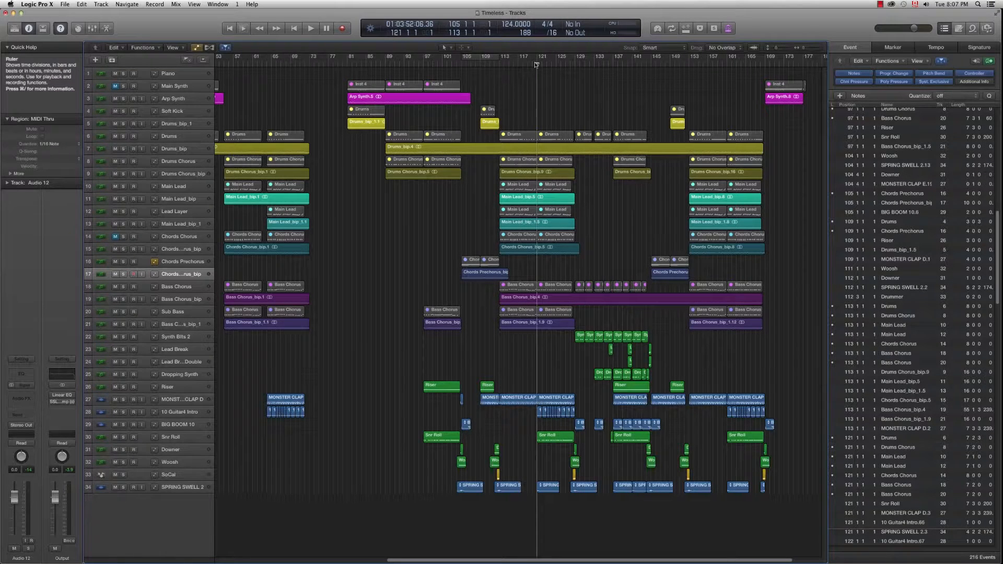
key(space)
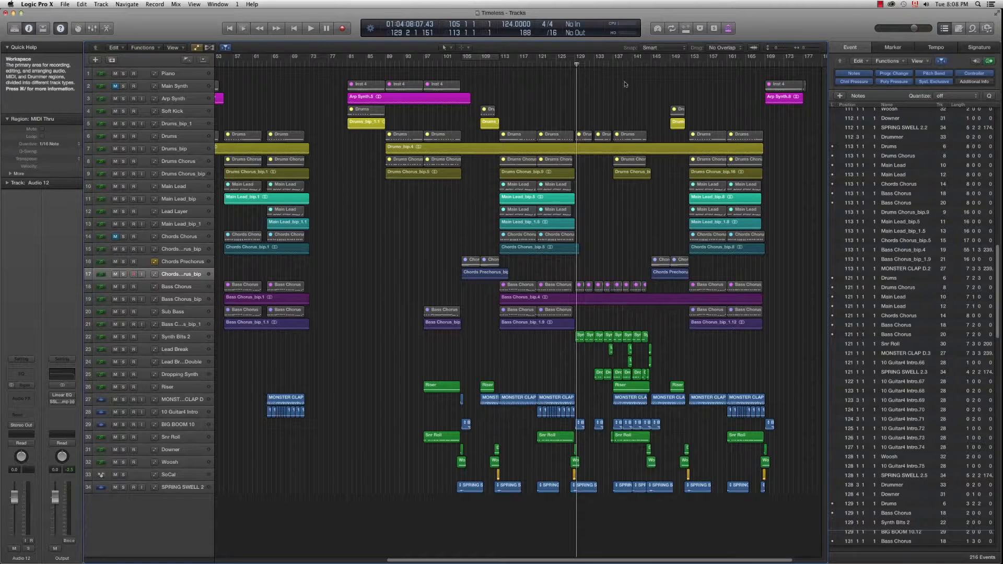
drag(577, 55, 651, 220)
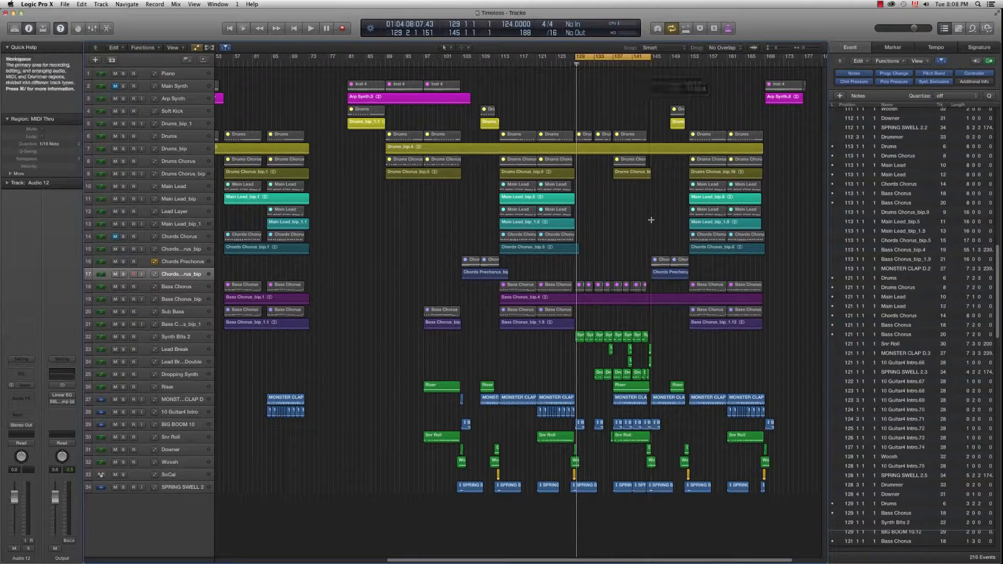
Step: Zoom in and play the cycled bars 129–145 section
key(super+Right)
key(super+Right)
key(super+Right)
key(super+Right)
key(super+Right)
key(super+Right)
key(super+Right)
key(super+Right)
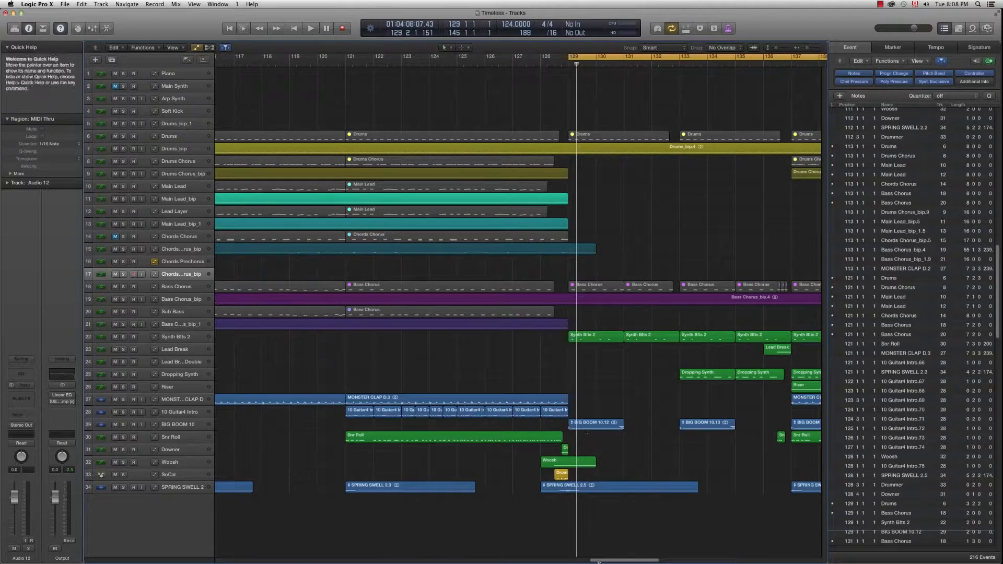
scroll(608, 526, right, 10)
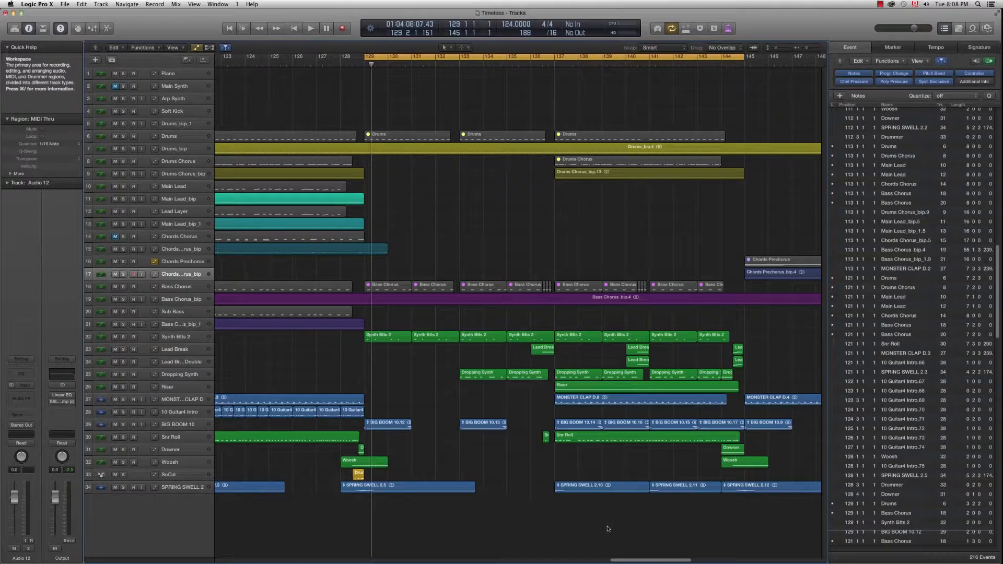
key(space)
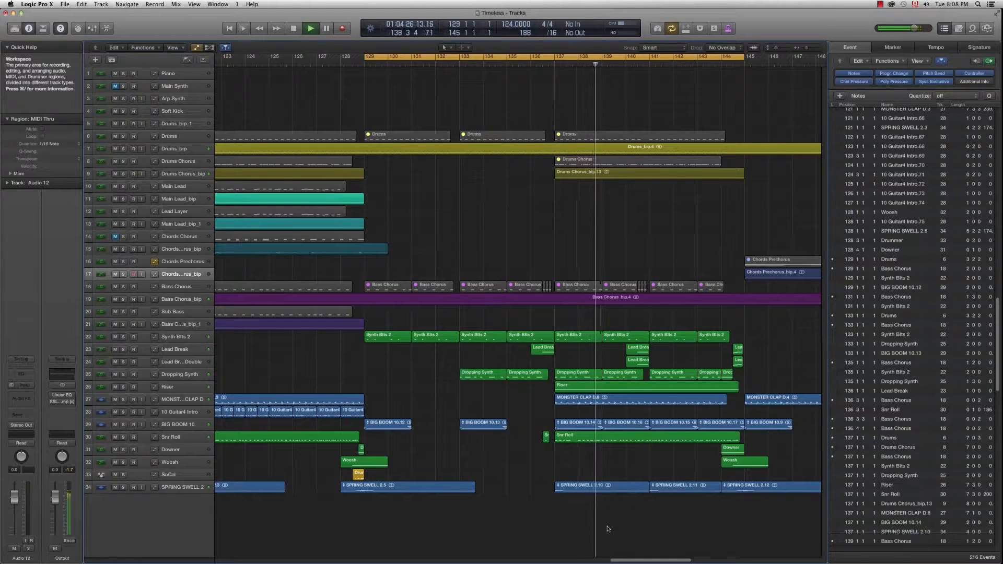
Step: Turn cycle mode off with C so playback runs on past bar 145
key(super+Left)
key(super+Left)
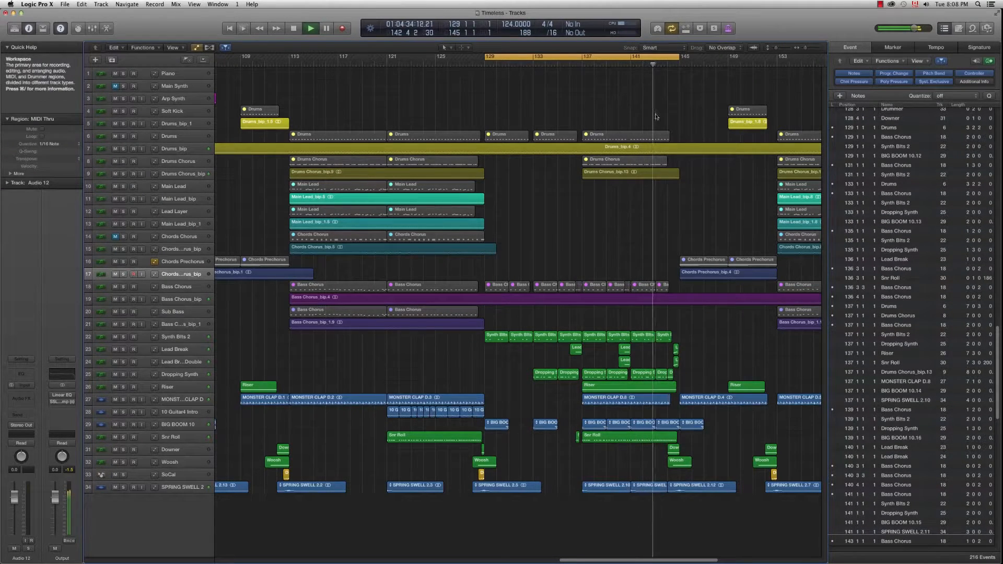
key(c)
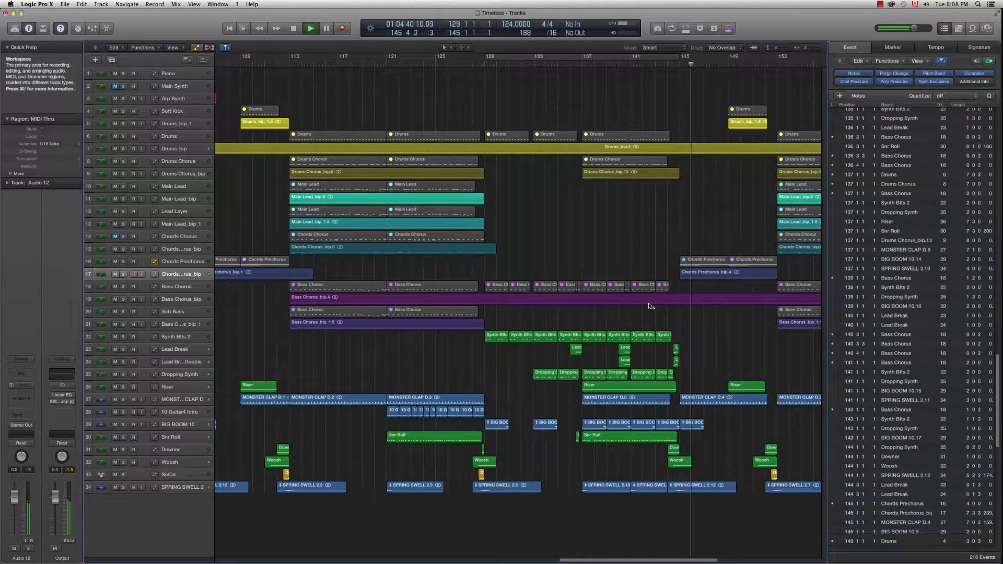
key(super+Left)
key(super+Left)
key(super+Left)
key(super+Left)
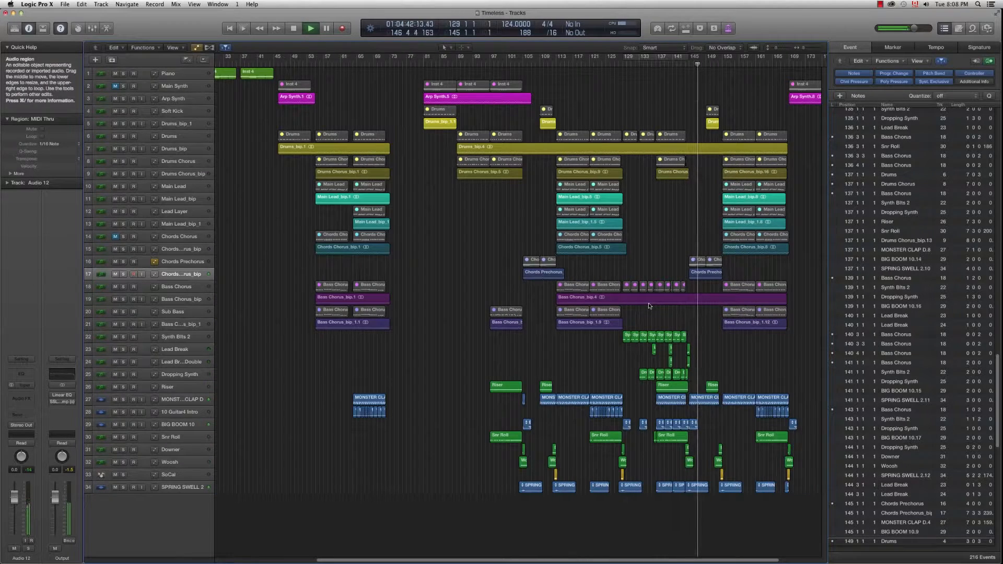
Step: Stop playback and set the playhead to bar 168, where the final Inst 4 and Arp Synth regions start
key(space)
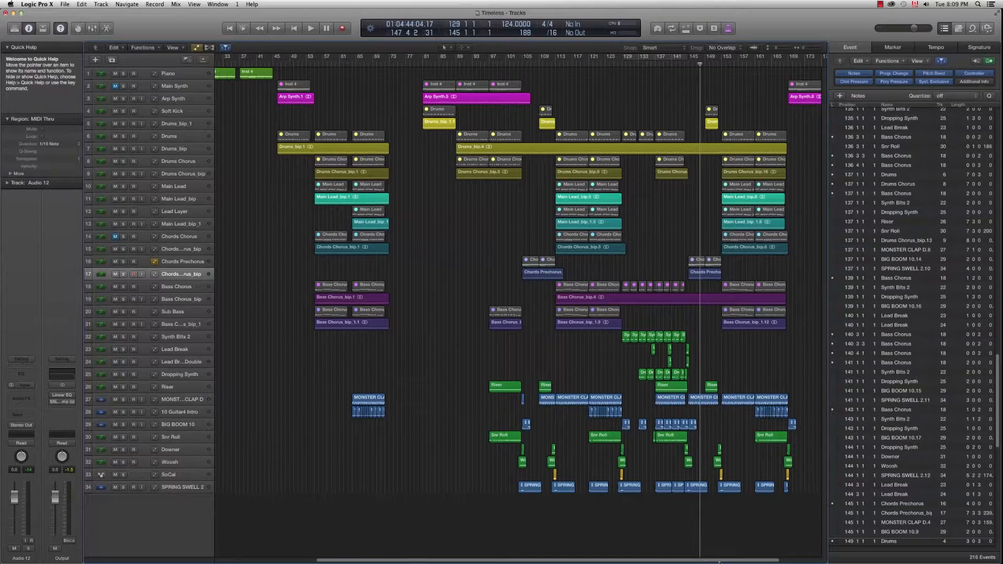
scroll(734, 216, right, 5)
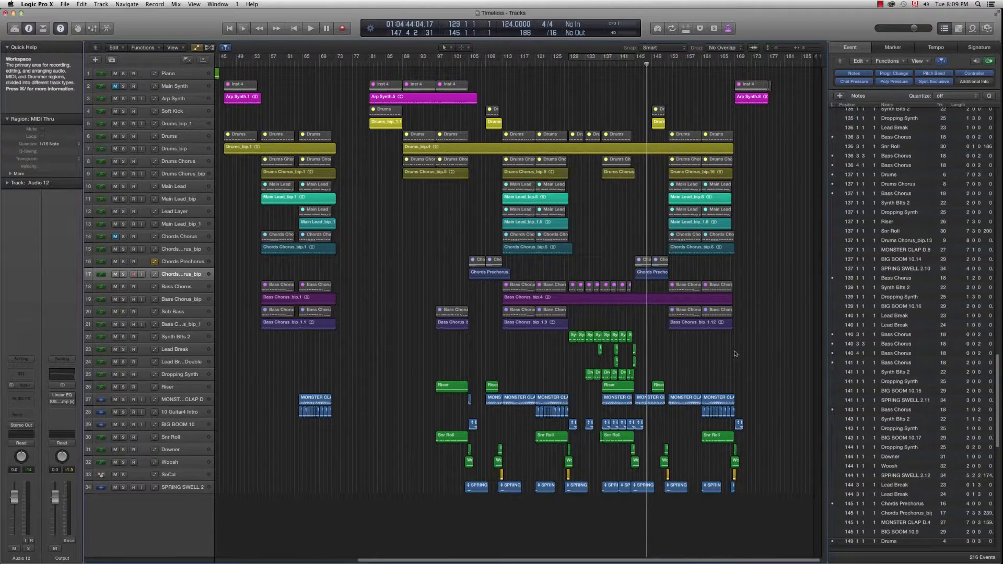
click(730, 64)
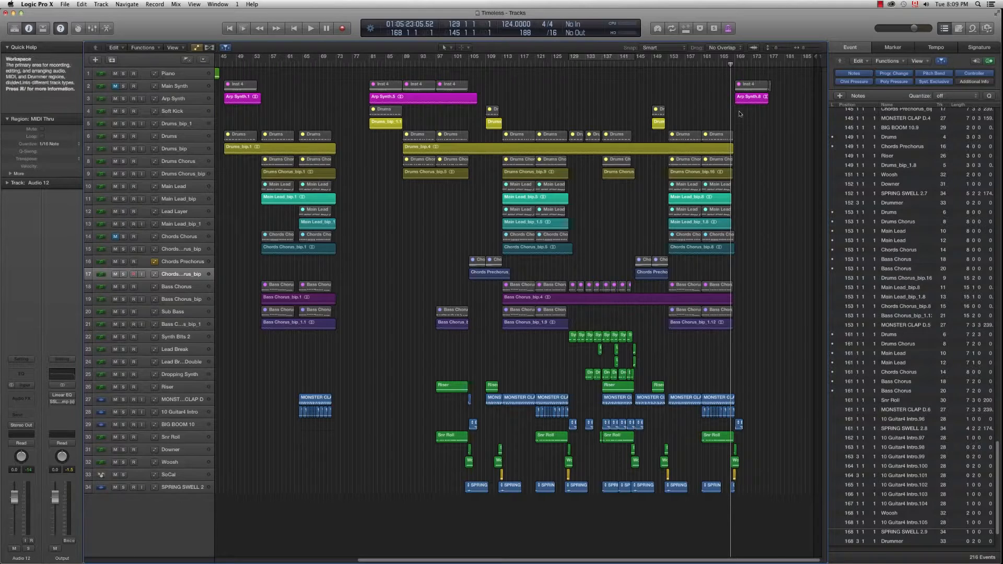
Step: Play from bar 168 to the song's end, stopping near bar 173
key(space)
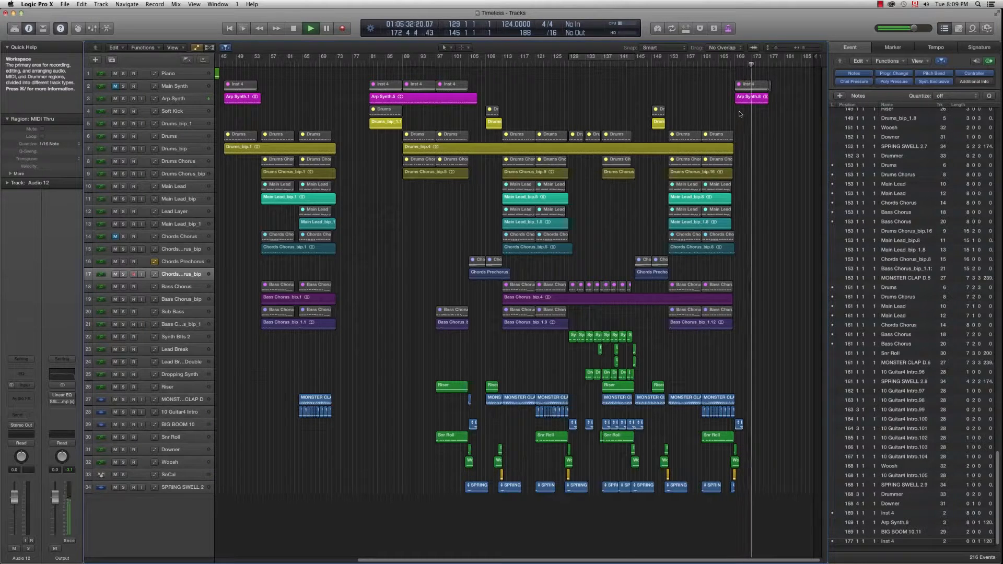
key(space)
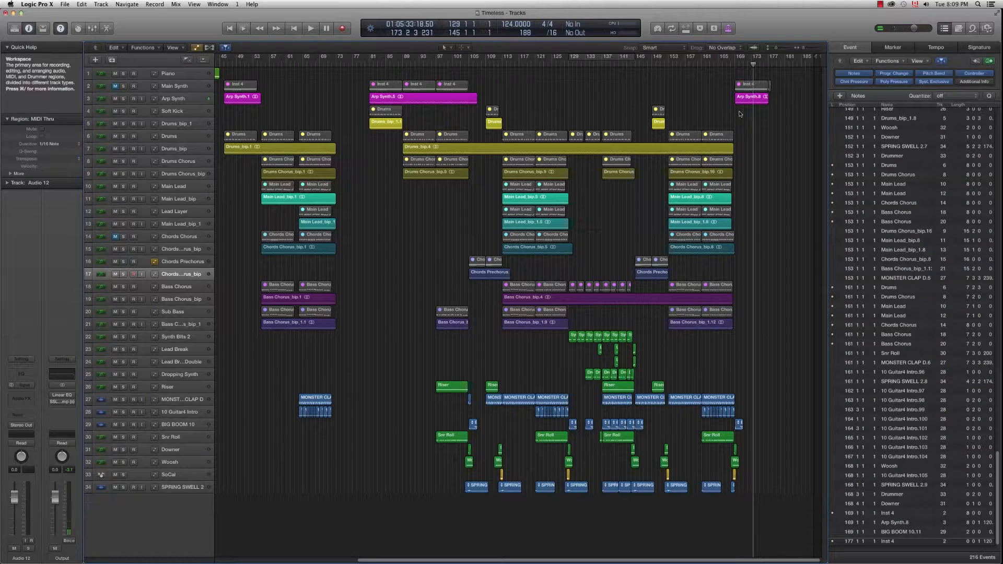